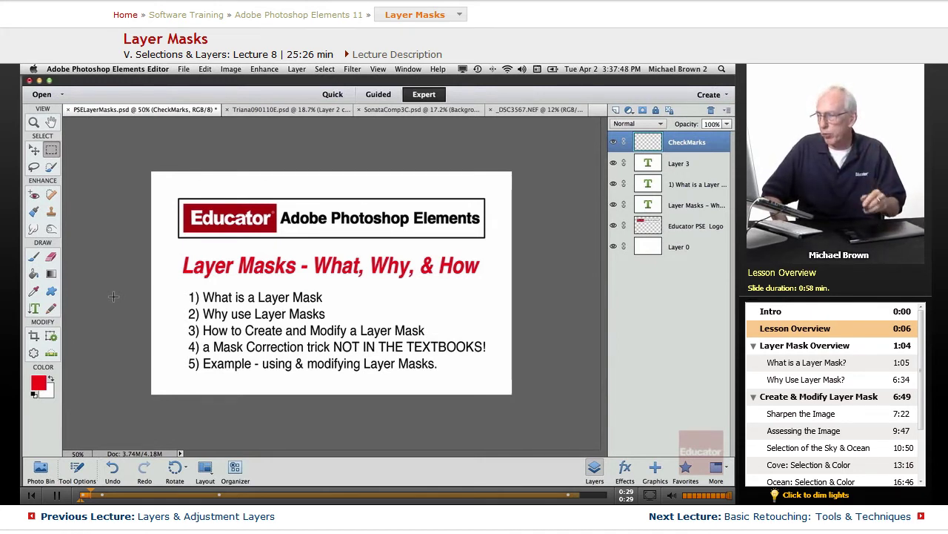
- Switch to Triana090110E.psd, back to the PSLayerMasks.psd slide, then return to the portrait
{"action": "left_click", "coordinate": [285, 111]}
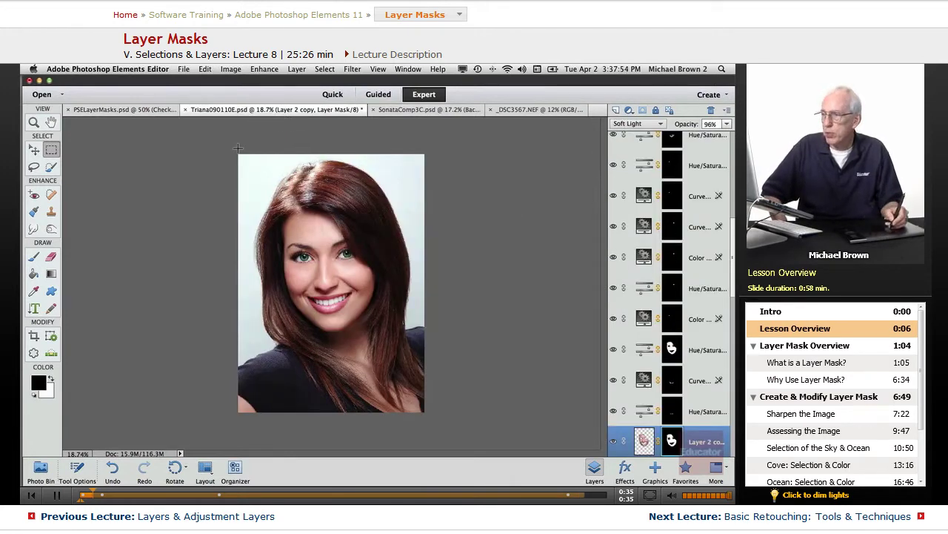
{"action": "left_click", "coordinate": [126, 110]}
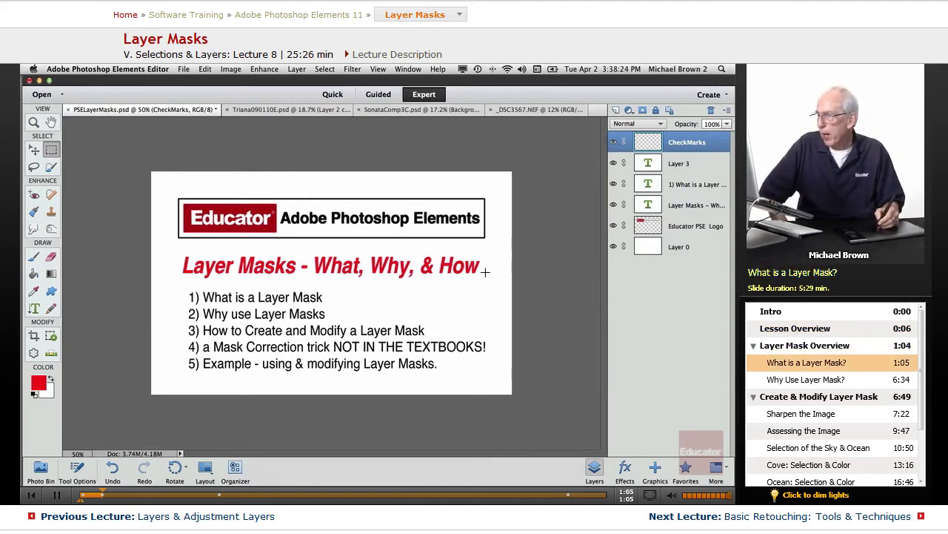
{"action": "left_click", "coordinate": [293, 110]}
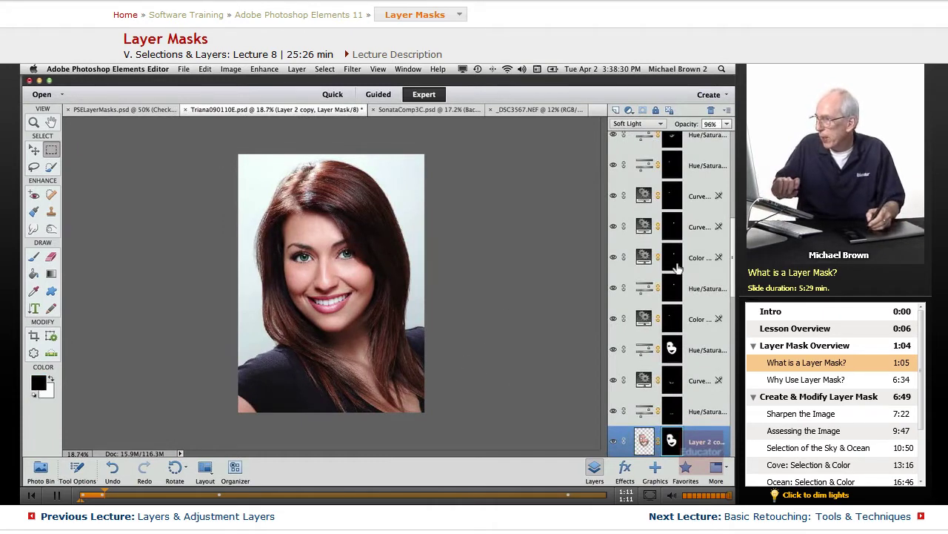
{"action": "scroll", "coordinate": [671, 311], "scroll_direction": "down", "scroll_amount": 2}
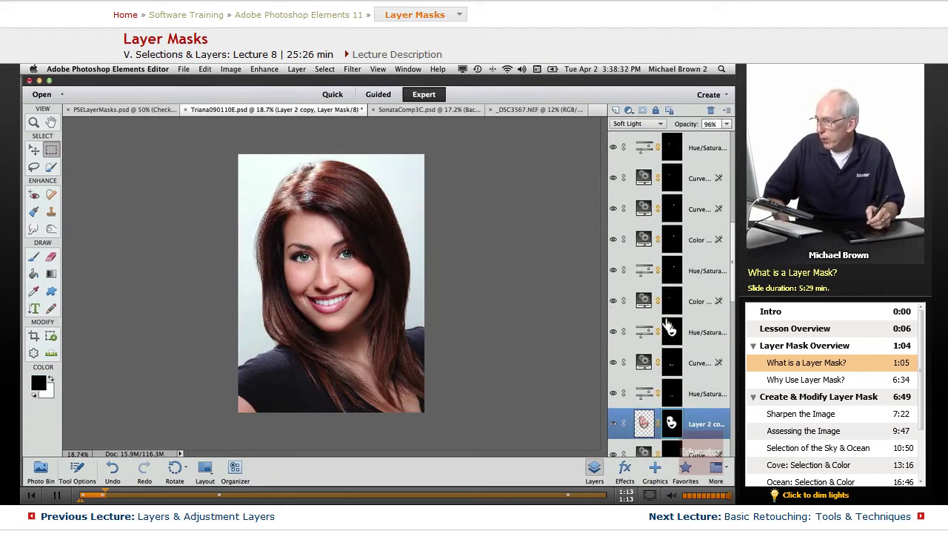
{"action": "left_click_drag", "start_coordinate": [731, 268], "coordinate": [716, 157]}
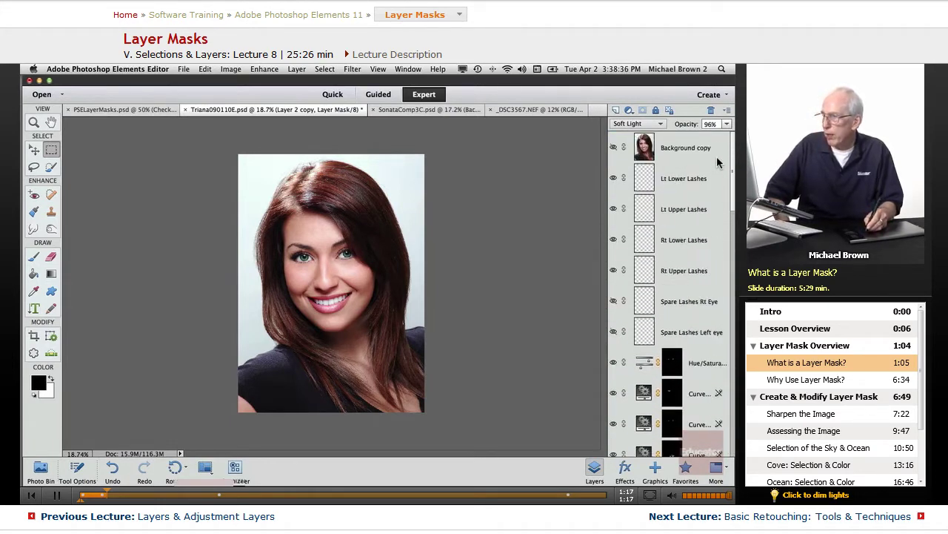
{"action": "scroll", "coordinate": [716, 156], "scroll_direction": "down", "scroll_amount": 10}
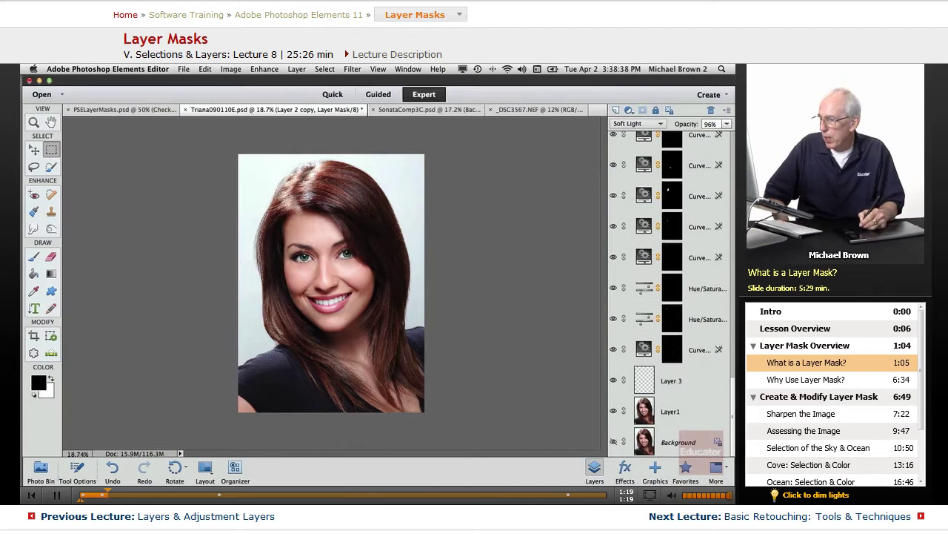
{"action": "left_click", "coordinate": [675, 447]}
{"action": "left_click", "coordinate": [671, 412]}
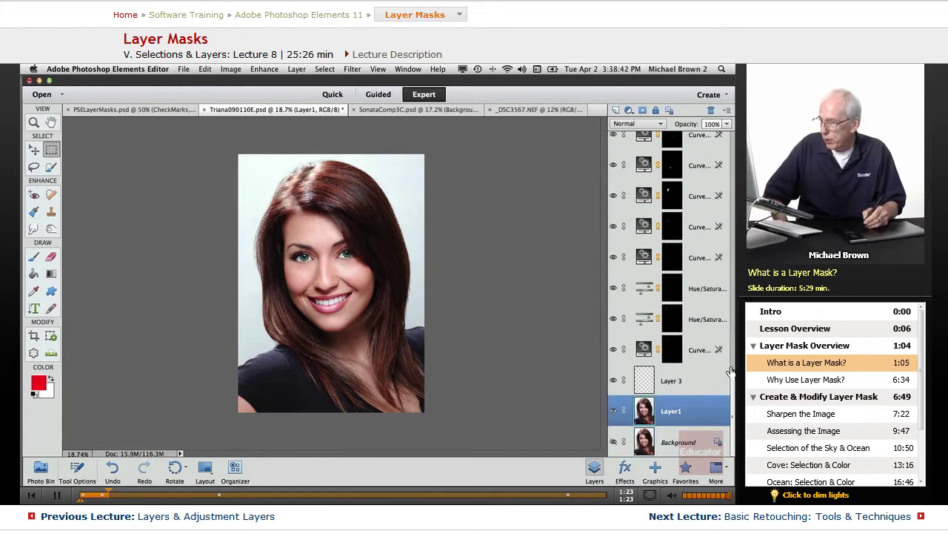
{"action": "scroll", "coordinate": [733, 400], "scroll_direction": "up", "scroll_amount": 10}
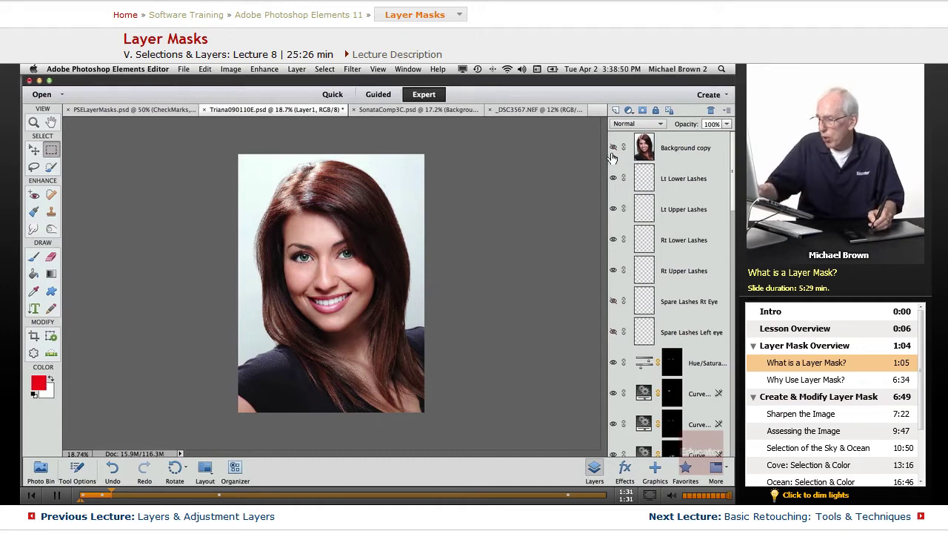
{"action": "key", "text": "super+equal"}
{"action": "left_click", "coordinate": [613, 147]}
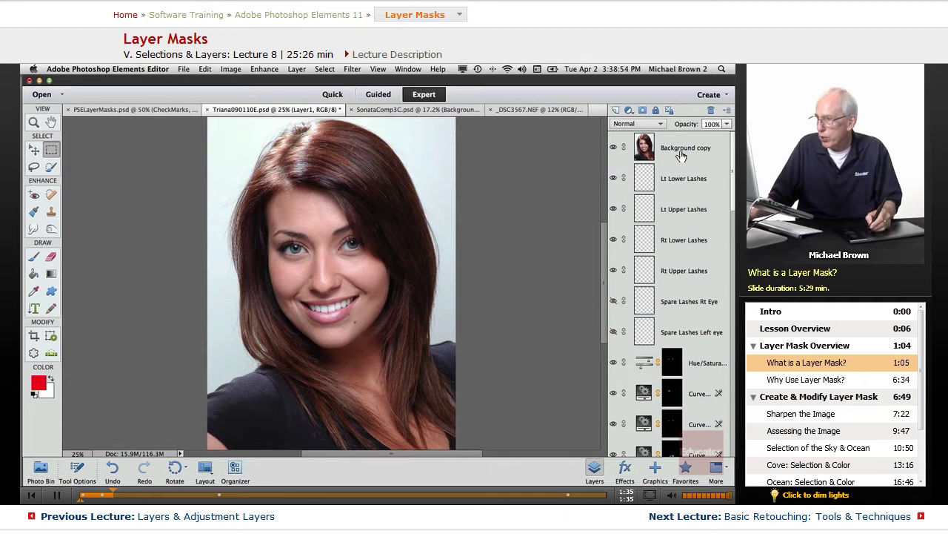
{"action": "left_click", "coordinate": [614, 148]}
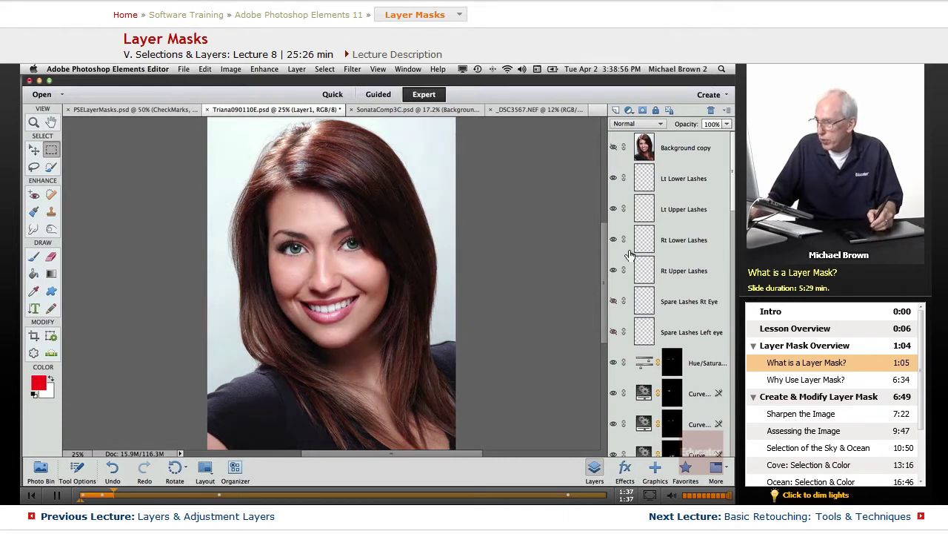
{"action": "left_click", "coordinate": [614, 150]}
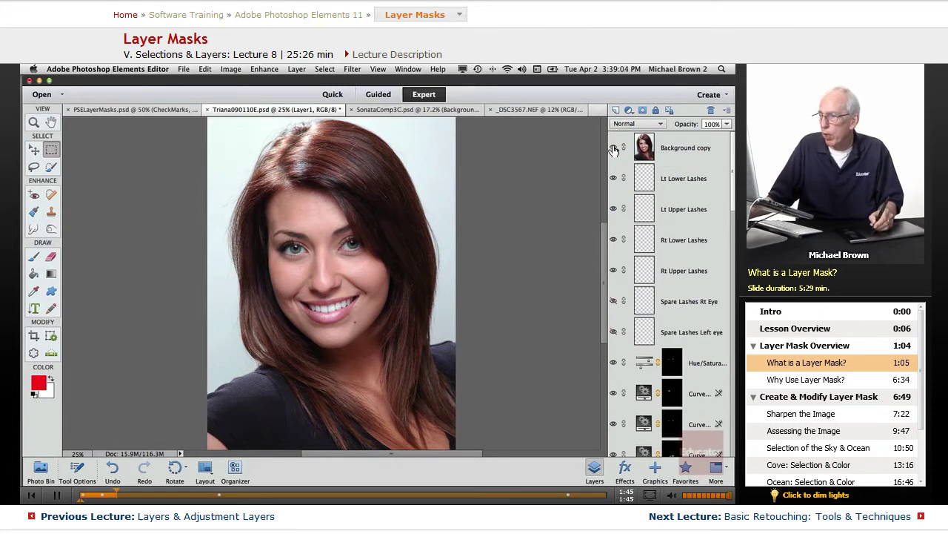
{"action": "left_click", "coordinate": [613, 150]}
{"action": "left_click", "coordinate": [612, 150]}
{"action": "left_click", "coordinate": [613, 150]}
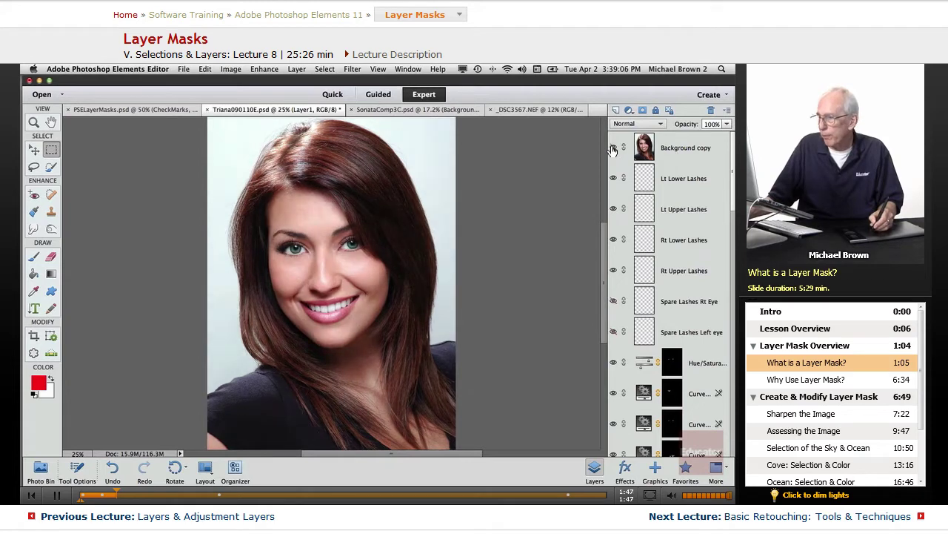
- Zoom to 200% on the eyes and compare the original eye with the Background copy retouch
{"action": "key", "text": "super+equal"}
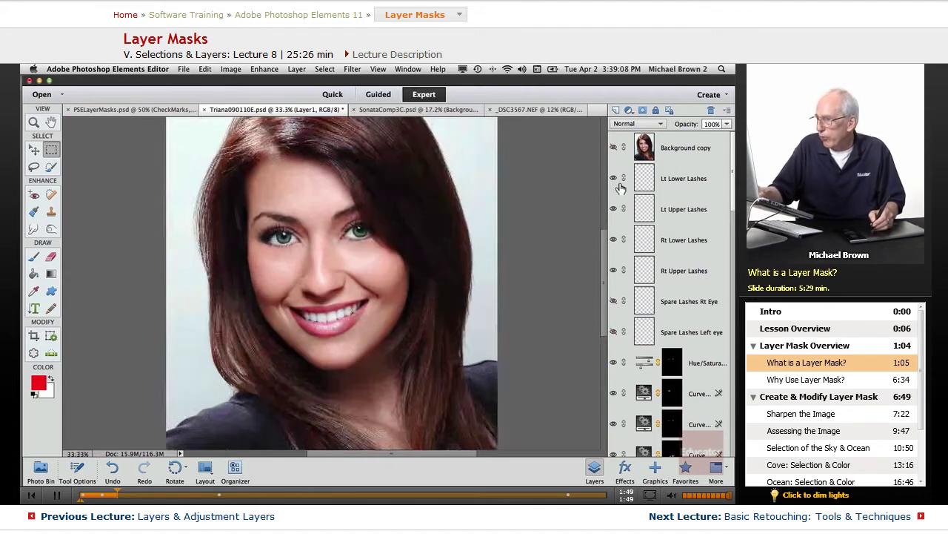
{"action": "key", "text": "super+equal"}
{"action": "left_click_drag", "start_coordinate": [305, 227], "coordinate": [363, 320]}
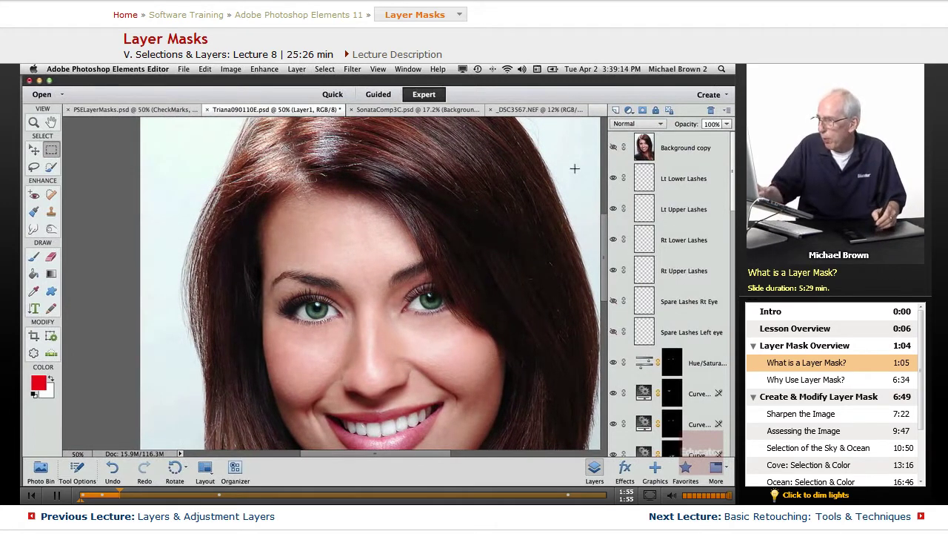
{"action": "key", "text": "super+equal"}
{"action": "key", "text": "super+equal"}
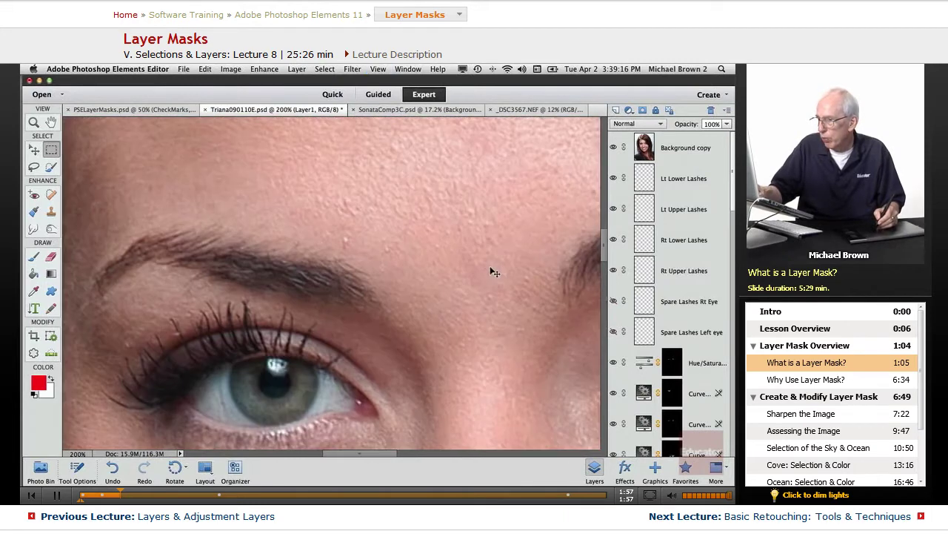
{"action": "left_click_drag", "start_coordinate": [512, 309], "coordinate": [284, 228]}
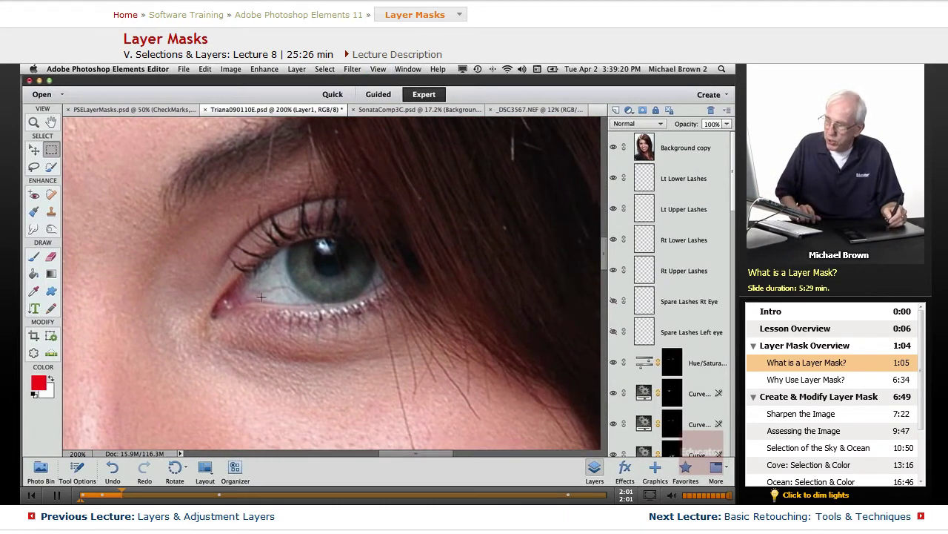
{"action": "left_click", "coordinate": [613, 148]}
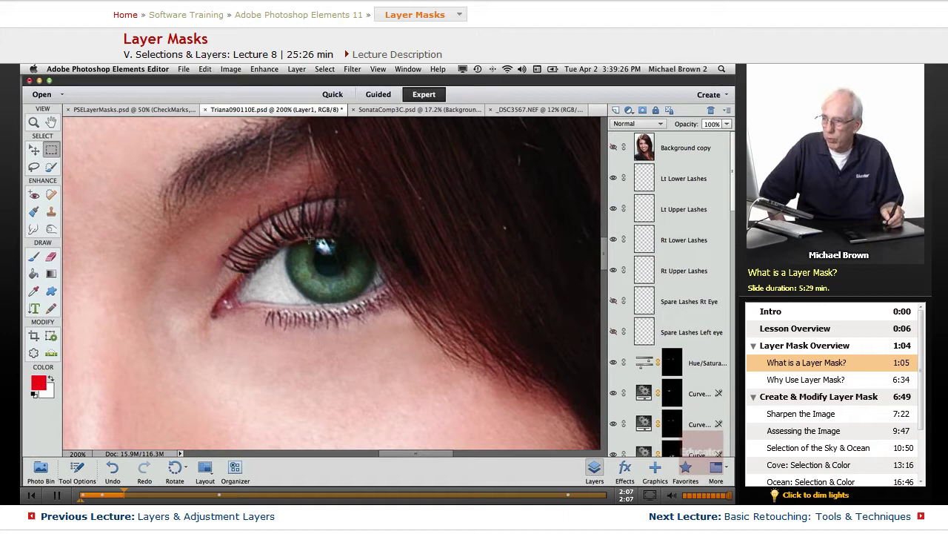
{"action": "left_click", "coordinate": [614, 148]}
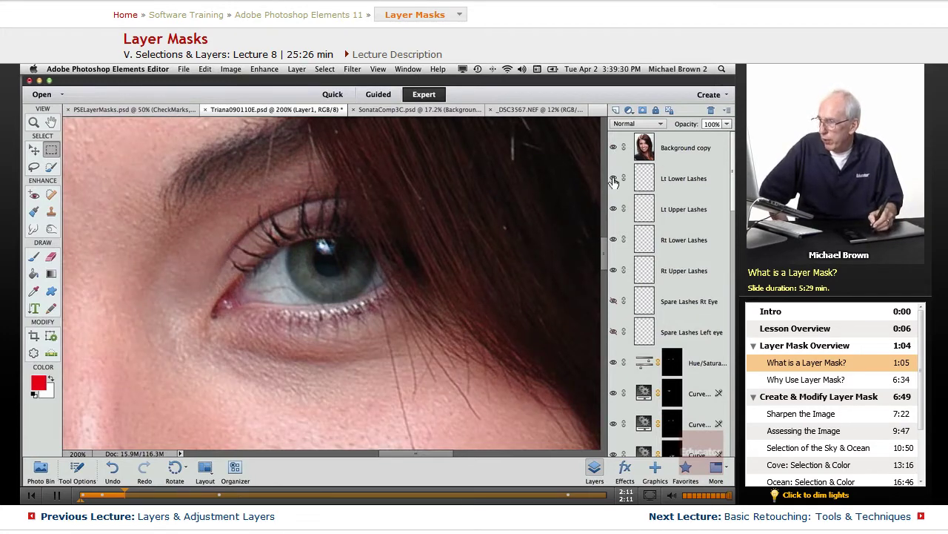
{"action": "left_click", "coordinate": [613, 148]}
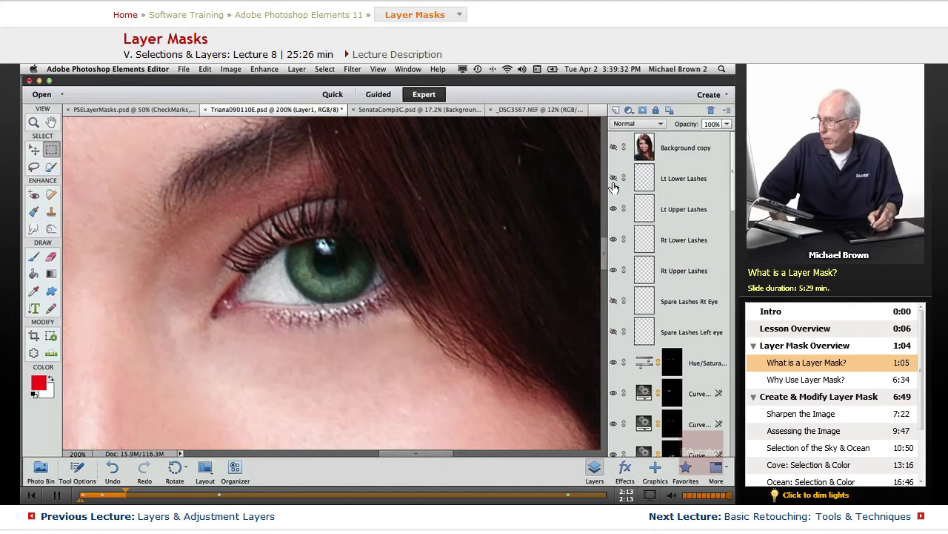
{"action": "left_click", "coordinate": [614, 149]}
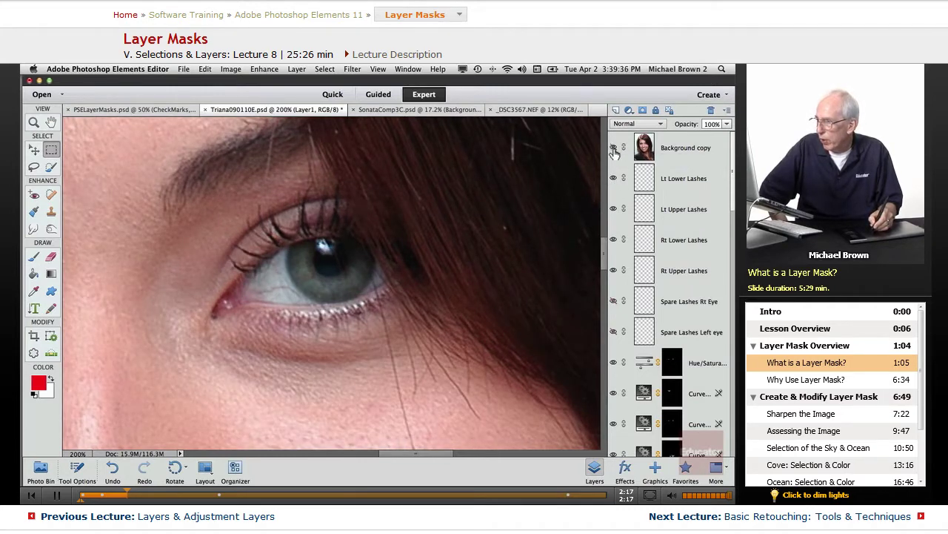
{"action": "left_click", "coordinate": [614, 149]}
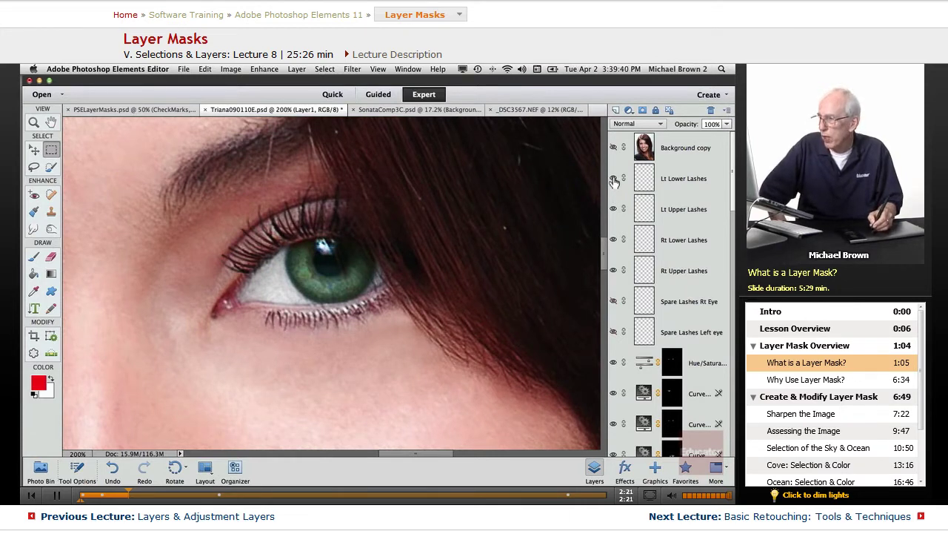
- Flick the Lt Lower and Lt Upper Lashes layers, then at 100% show Spare Lashes Rt Eye
{"action": "left_click", "coordinate": [614, 180]}
{"action": "left_click", "coordinate": [614, 181]}
{"action": "left_click", "coordinate": [613, 180]}
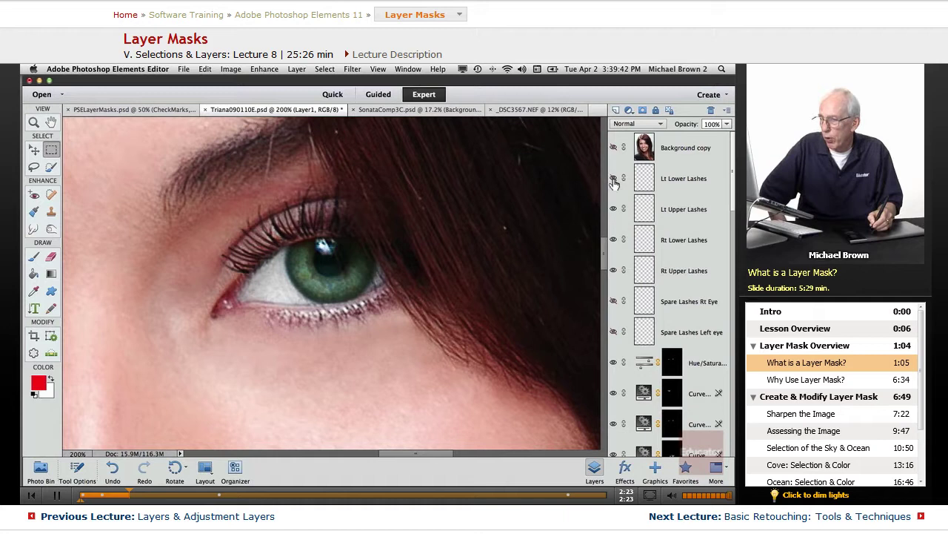
{"action": "left_click", "coordinate": [613, 181]}
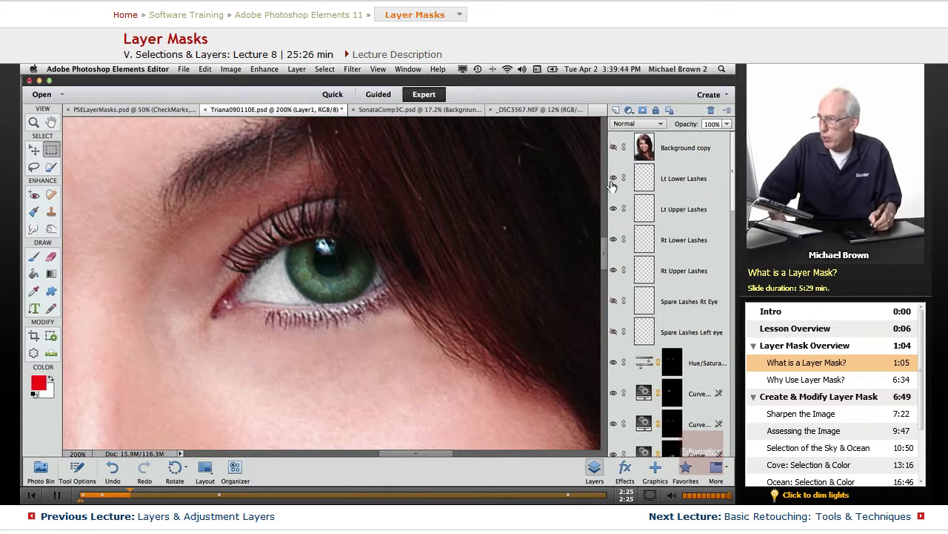
{"action": "left_click", "coordinate": [614, 180]}
{"action": "left_click", "coordinate": [614, 180]}
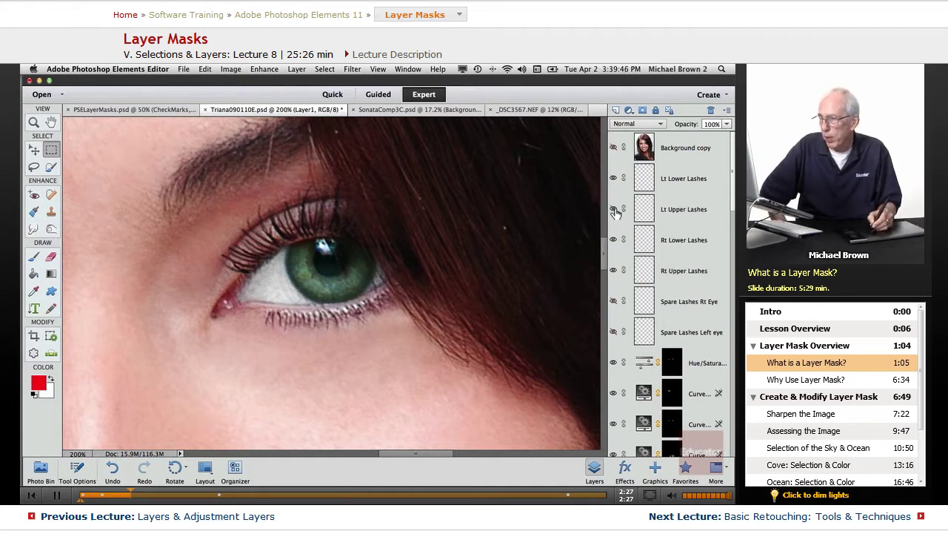
{"action": "left_click", "coordinate": [614, 210]}
{"action": "left_click", "coordinate": [614, 210]}
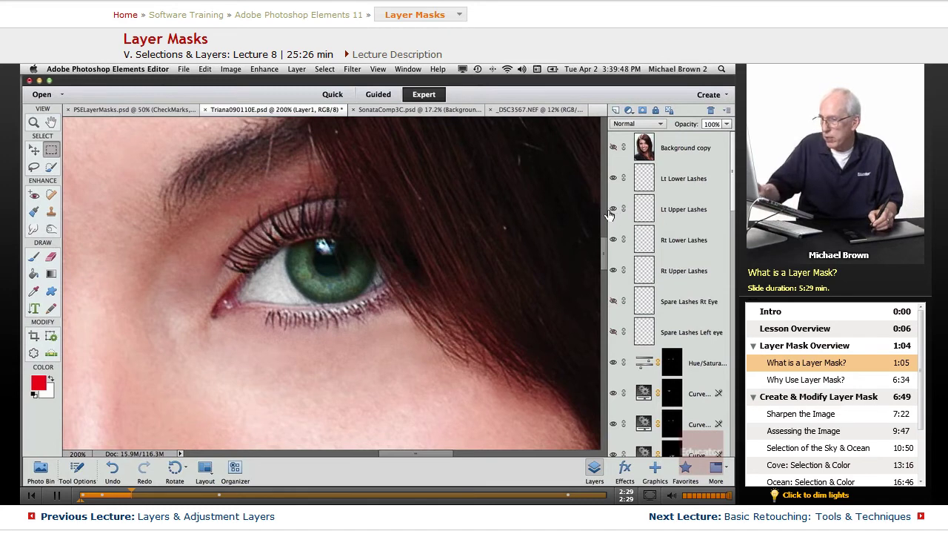
{"action": "key", "text": "super+minus"}
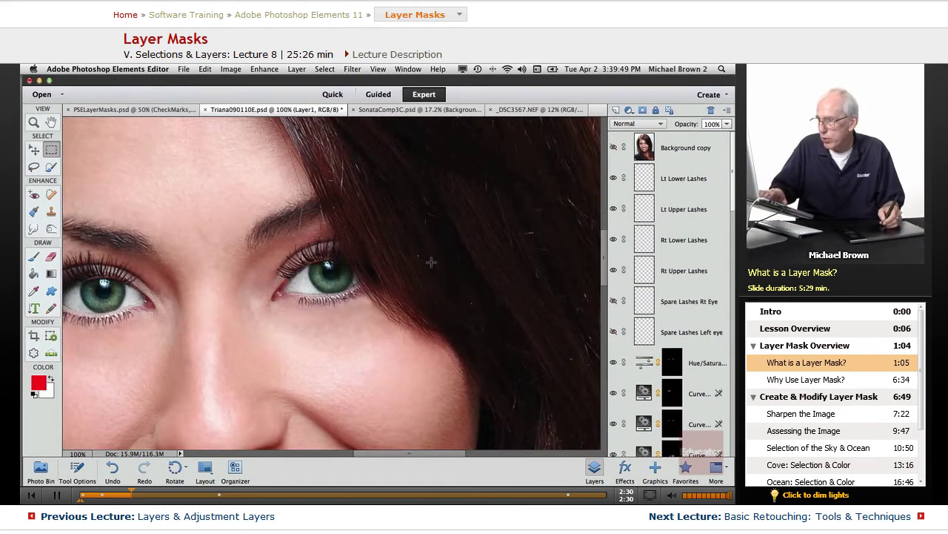
{"action": "left_click", "coordinate": [615, 301]}
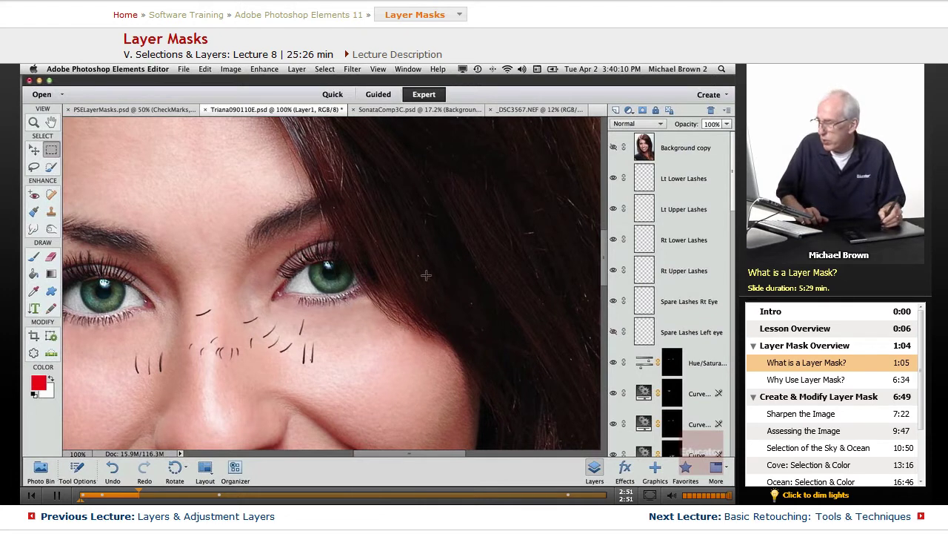
- Show the Spare Lashes Left eye and Rt Eye layers, then hide both again
{"action": "left_click", "coordinate": [614, 335]}
{"action": "left_click", "coordinate": [614, 302]}
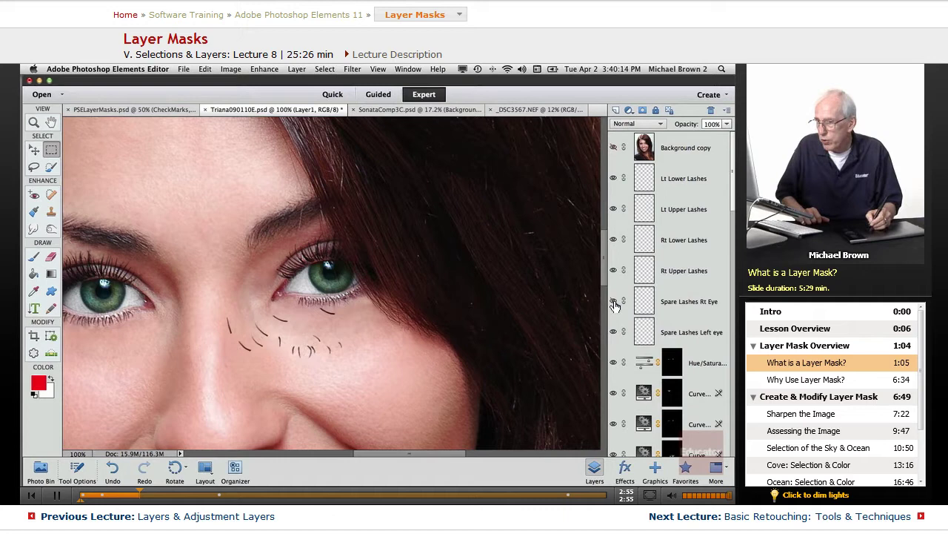
{"action": "left_click", "coordinate": [615, 334]}
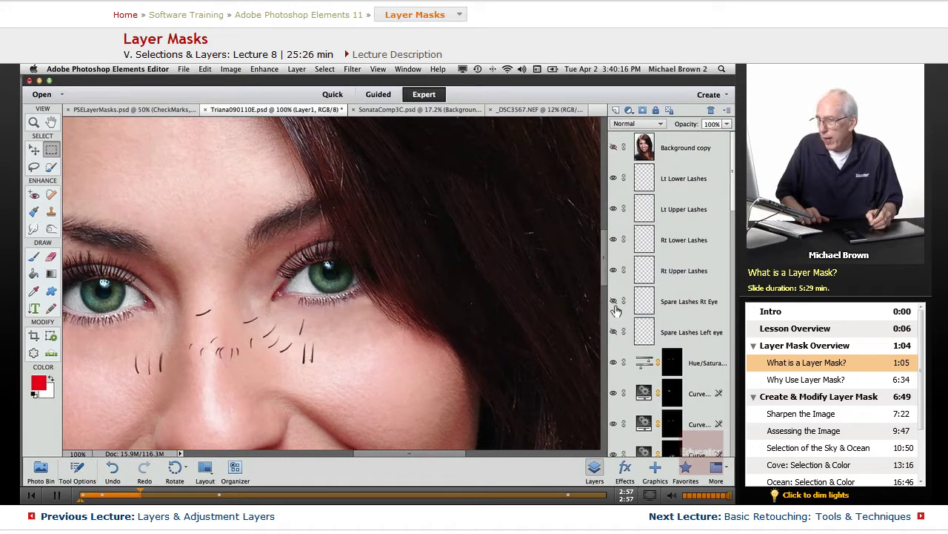
{"action": "left_click", "coordinate": [614, 303]}
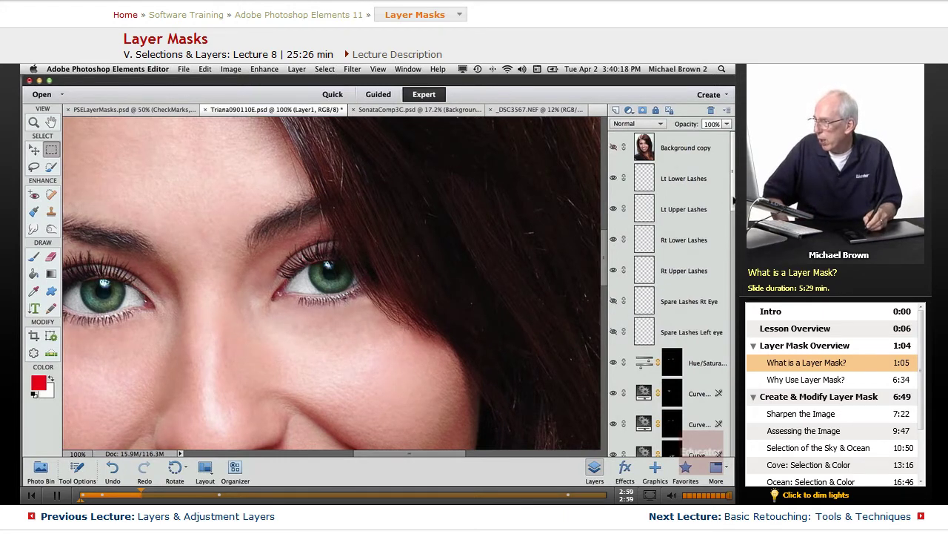
{"action": "left_click_drag", "start_coordinate": [732, 201], "coordinate": [732, 333]}
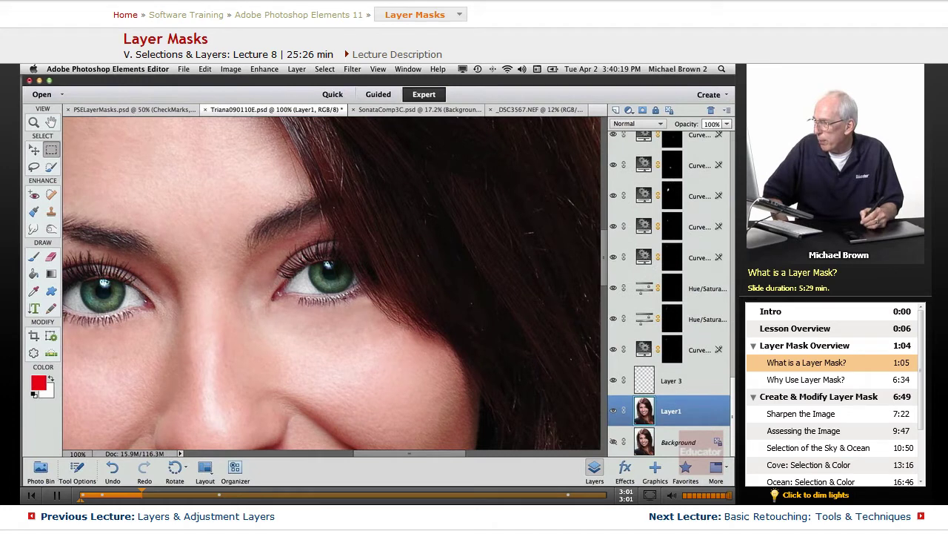
{"action": "left_click", "coordinate": [680, 443]}
{"action": "left_click", "coordinate": [676, 415]}
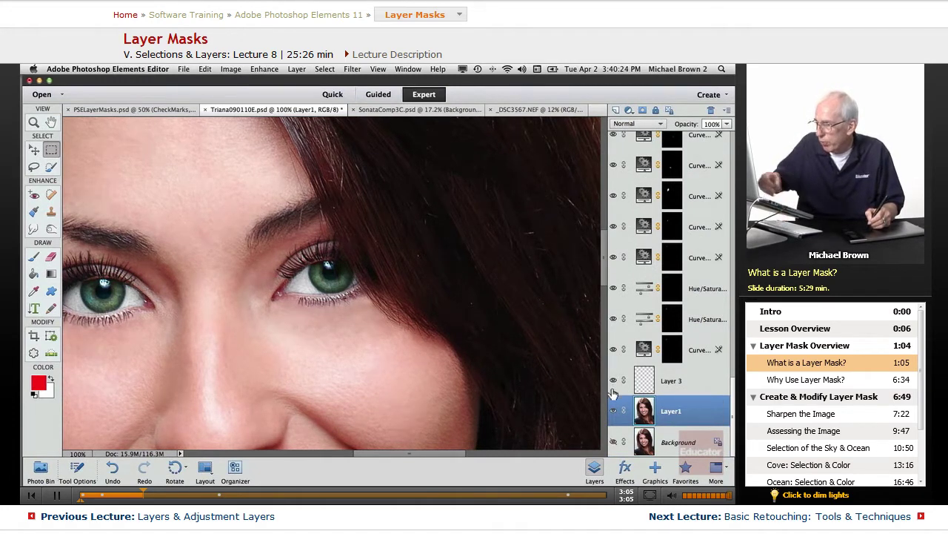
{"action": "left_click_drag", "start_coordinate": [732, 382], "coordinate": [732, 342]}
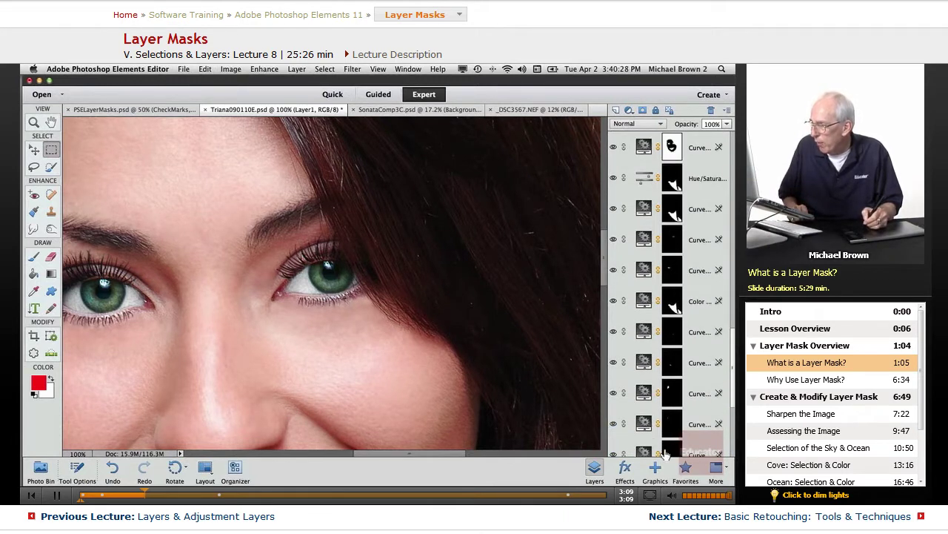
{"action": "left_click", "coordinate": [733, 389]}
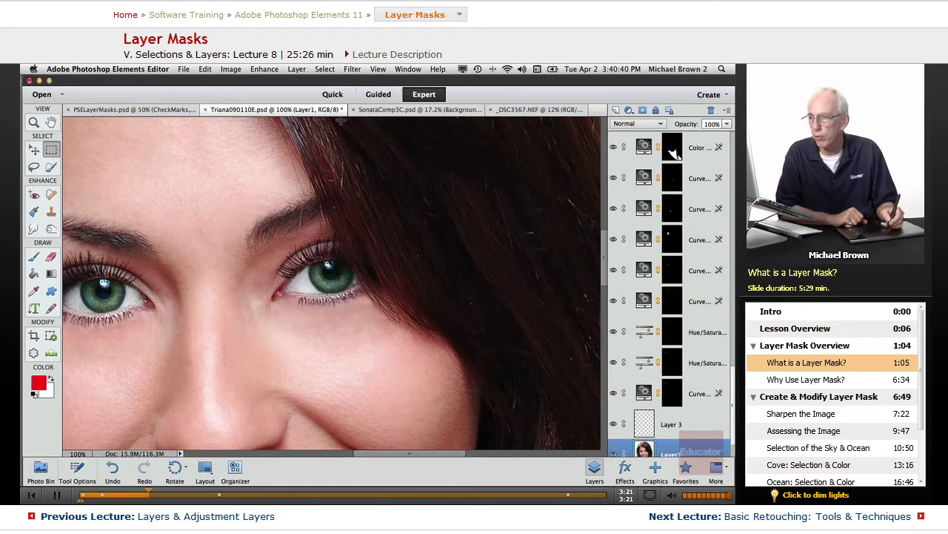
{"action": "left_click", "coordinate": [264, 69]}
{"action": "mouse_move", "coordinate": [318, 157]}
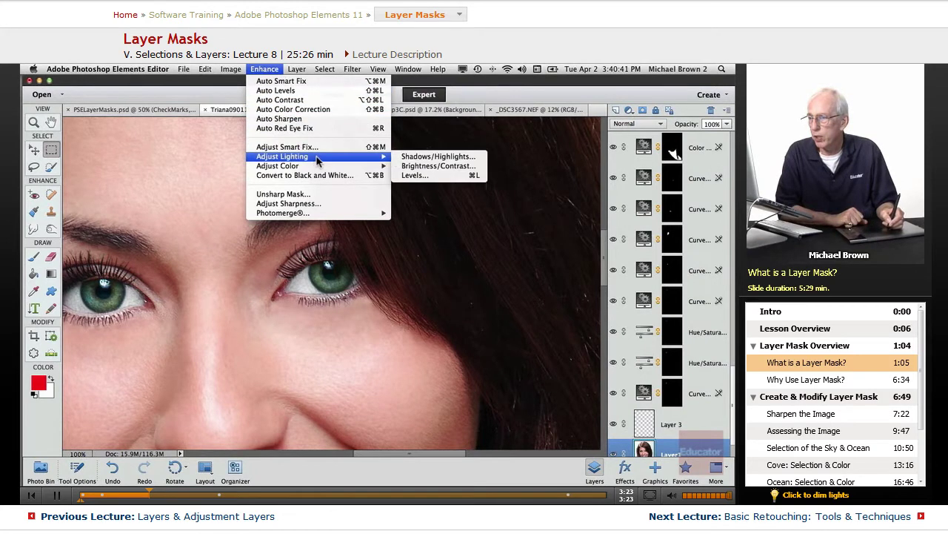
{"action": "left_click", "coordinate": [414, 176]}
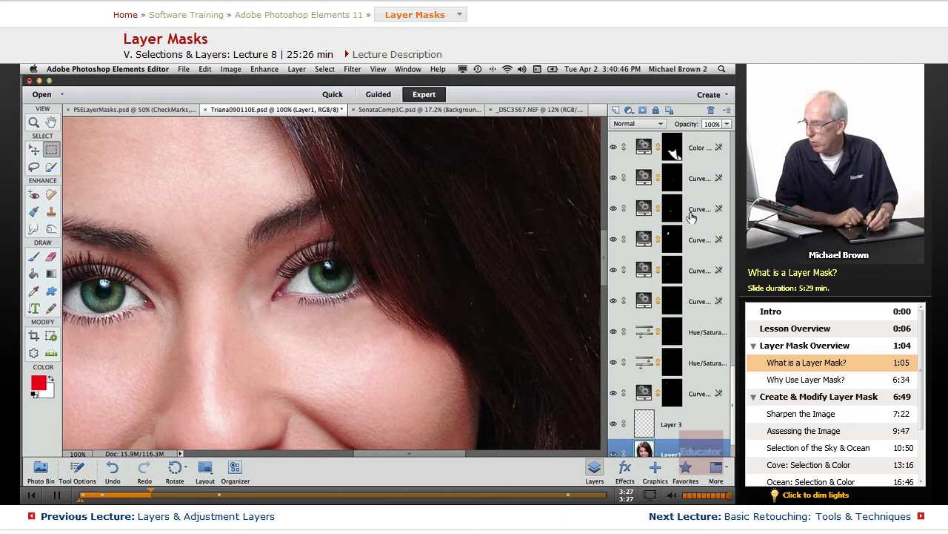
{"action": "scroll", "coordinate": [715, 363], "scroll_direction": "up", "scroll_amount": 6}
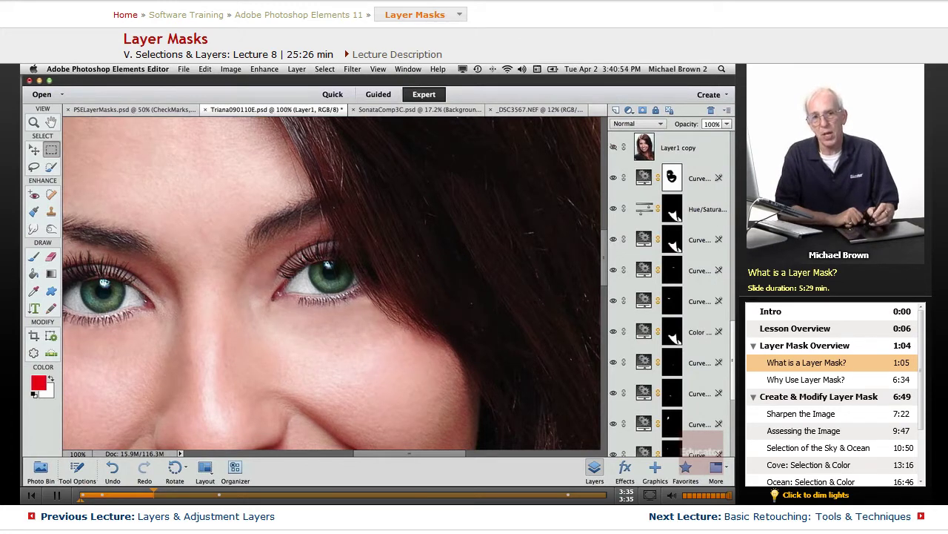
{"action": "left_click", "coordinate": [265, 70]}
{"action": "mouse_move", "coordinate": [315, 166]}
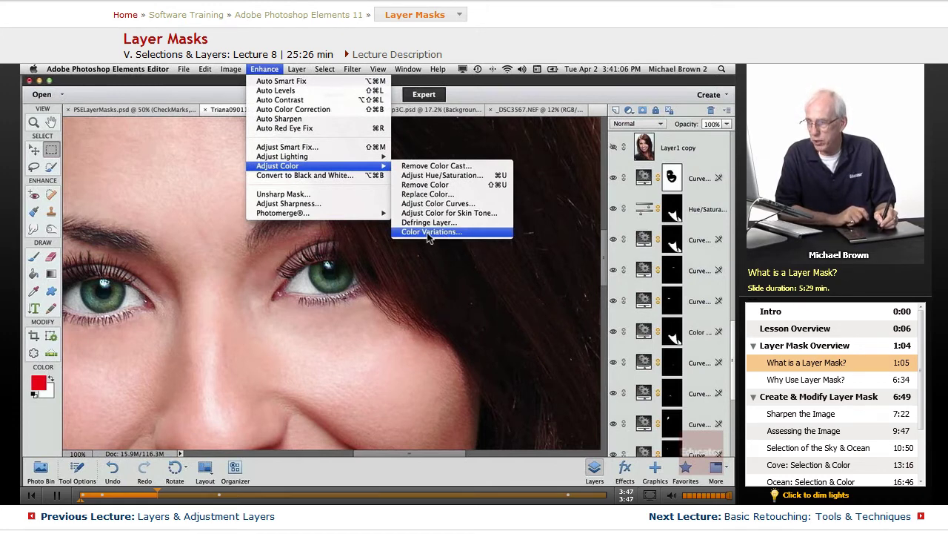
{"action": "left_click", "coordinate": [606, 255]}
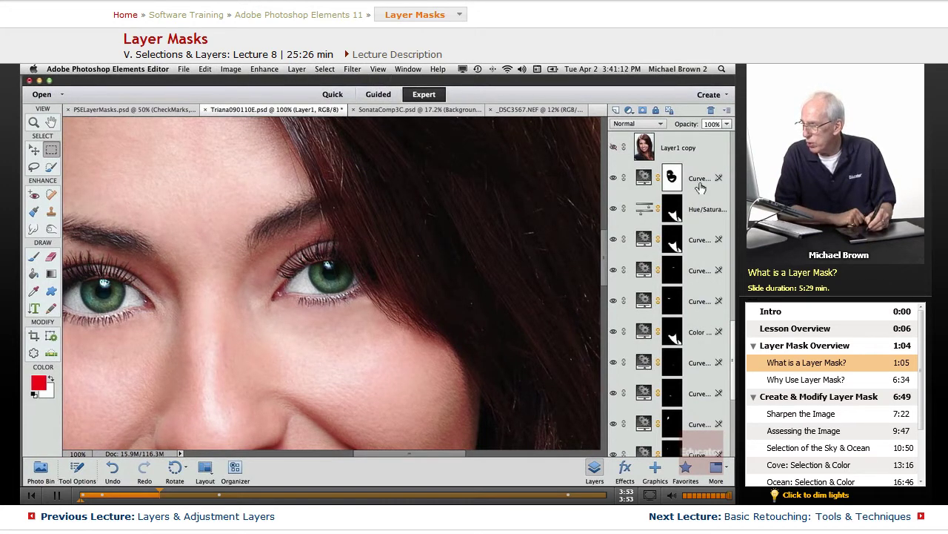
- Scroll the Layers panel up and select the Curves layer below Spare Lashes Left eye
{"action": "left_click_drag", "start_coordinate": [734, 356], "coordinate": [733, 286]}
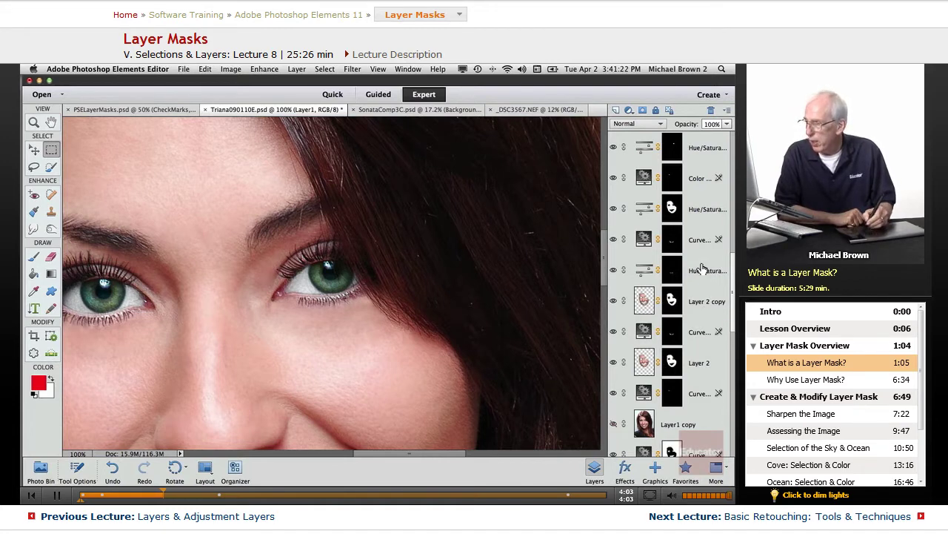
{"action": "left_click_drag", "start_coordinate": [734, 280], "coordinate": [730, 209]}
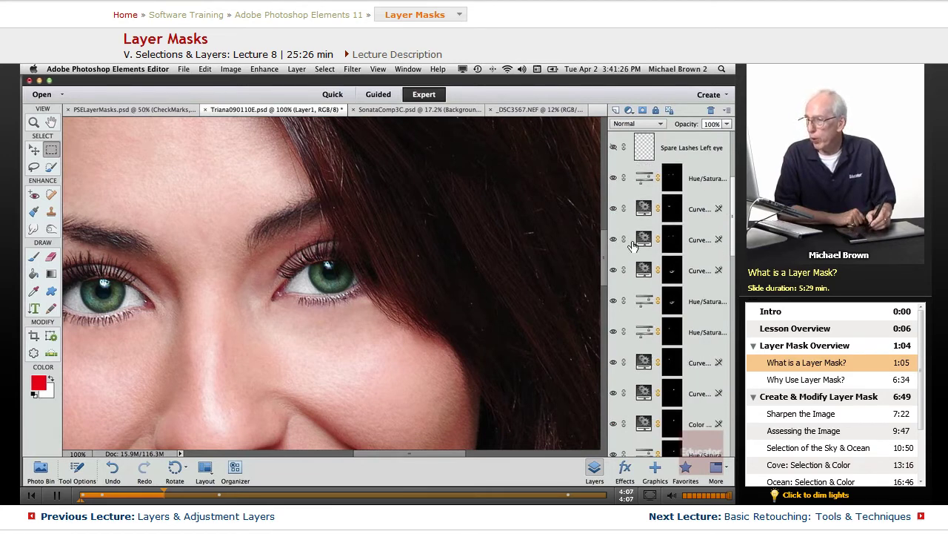
{"action": "left_click", "coordinate": [703, 213]}
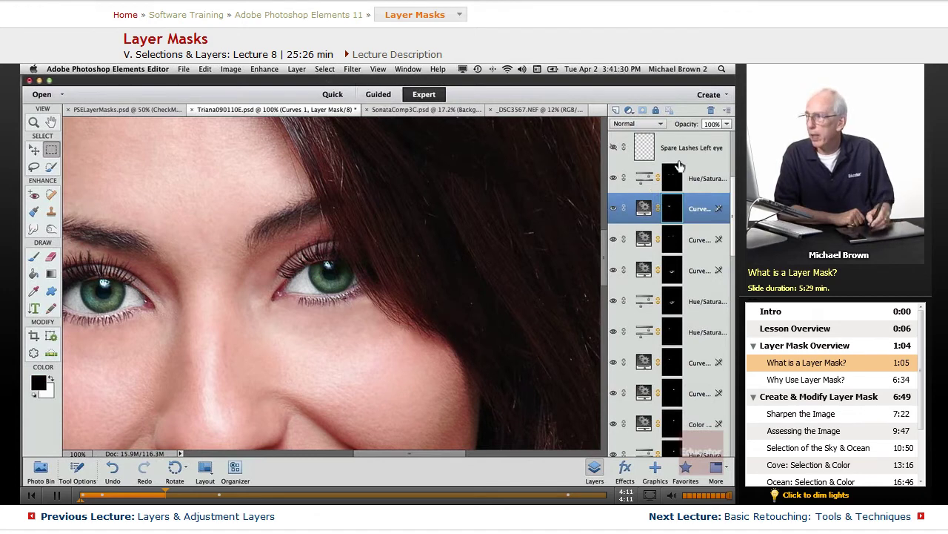
- Add a Levels adjustment layer from the new fill or adjustment layer menu
{"action": "left_click", "coordinate": [628, 111]}
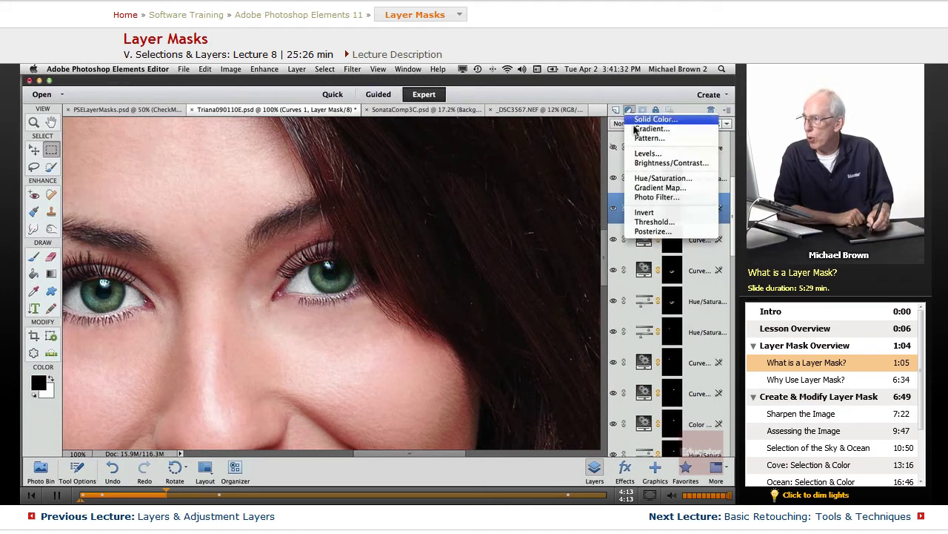
{"action": "left_click", "coordinate": [641, 154]}
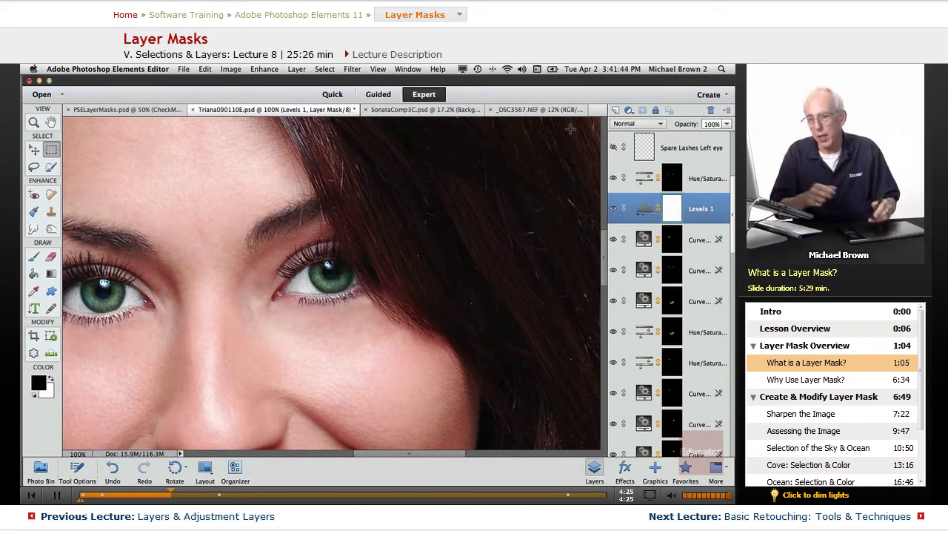
- Try the Quick Selection tool, switch to the Lasso, and target the Levels 1 layer mask
{"action": "left_click", "coordinate": [51, 168]}
{"action": "left_click", "coordinate": [178, 415]}
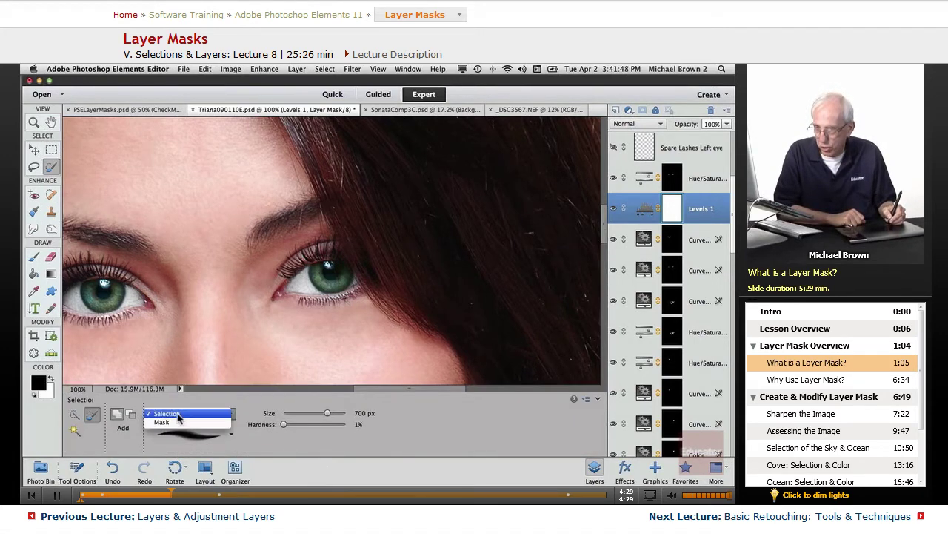
{"action": "left_click", "coordinate": [177, 415]}
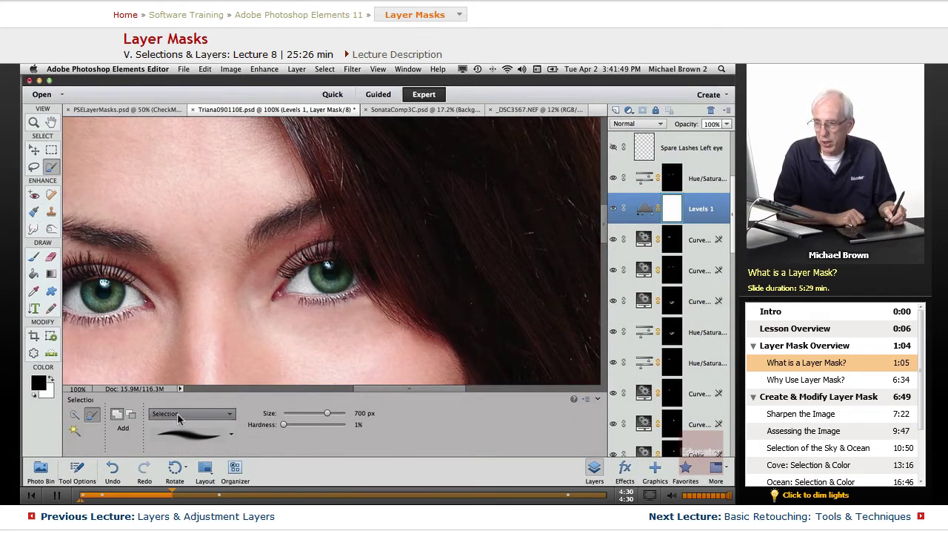
{"action": "left_click", "coordinate": [33, 168]}
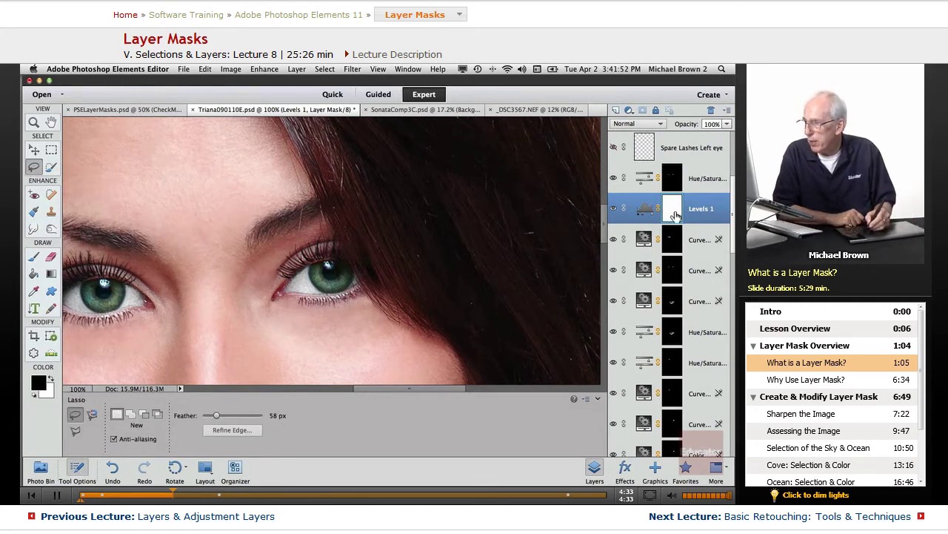
{"action": "left_click", "coordinate": [669, 217]}
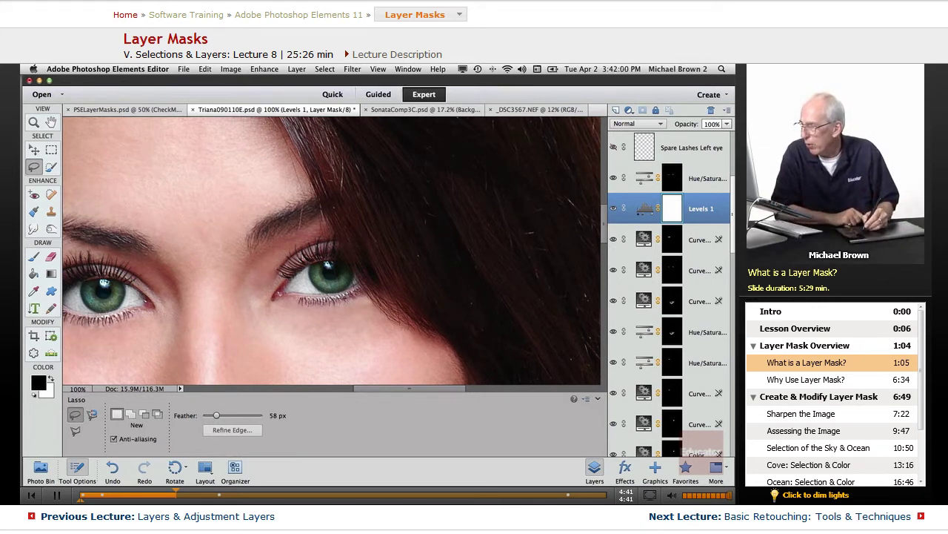
{"action": "scroll", "coordinate": [734, 254], "scroll_direction": "down", "scroll_amount": 5}
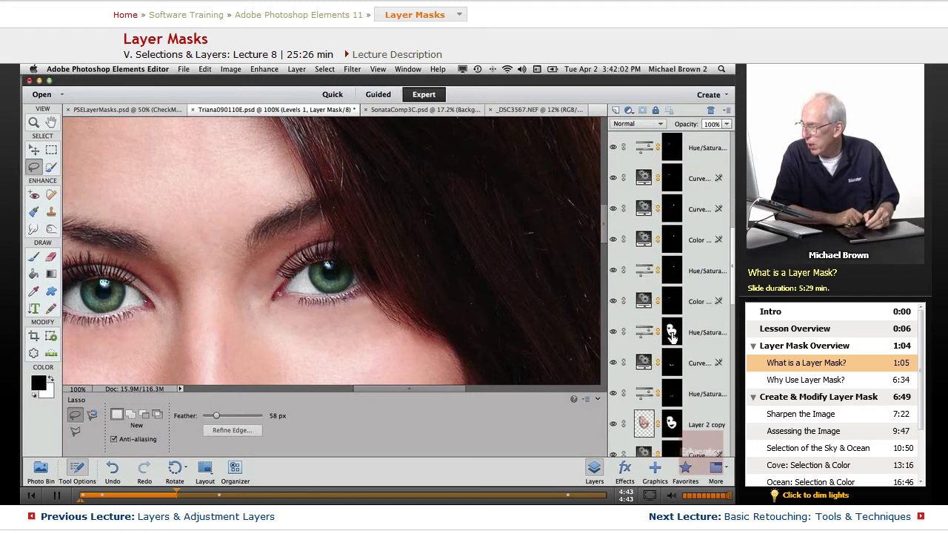
{"action": "left_click", "coordinate": [673, 333]}
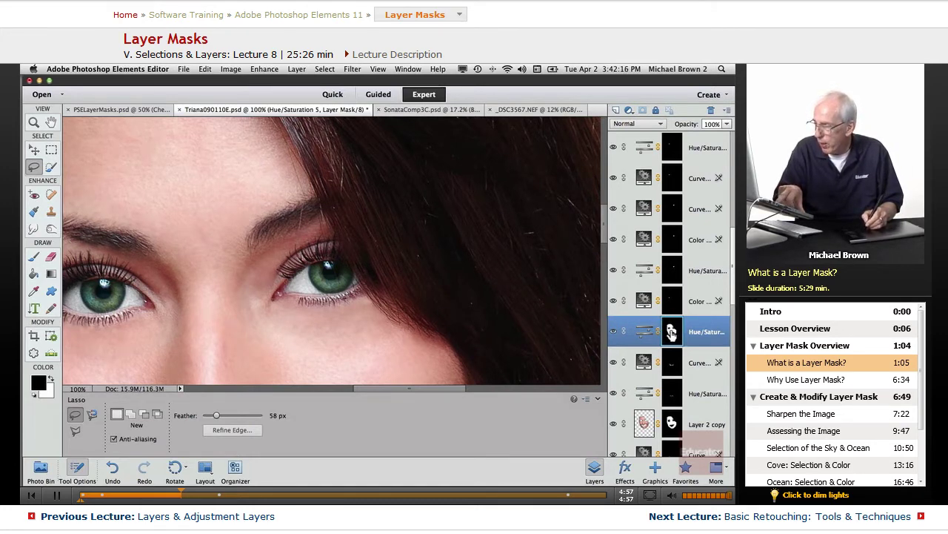
{"action": "left_click", "coordinate": [672, 332], "text": "alt"}
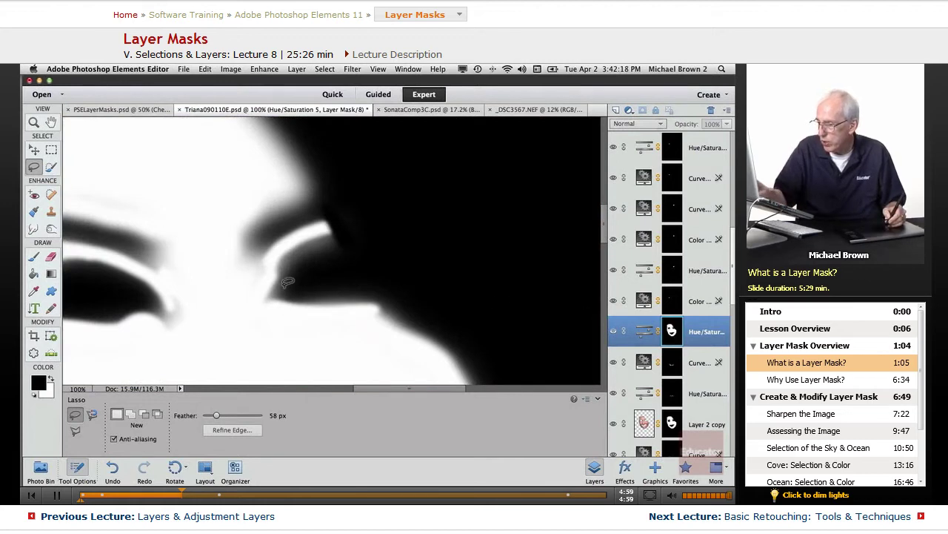
{"action": "key", "text": "super+minus"}
{"action": "left_click_drag", "start_coordinate": [281, 347], "coordinate": [343, 272]}
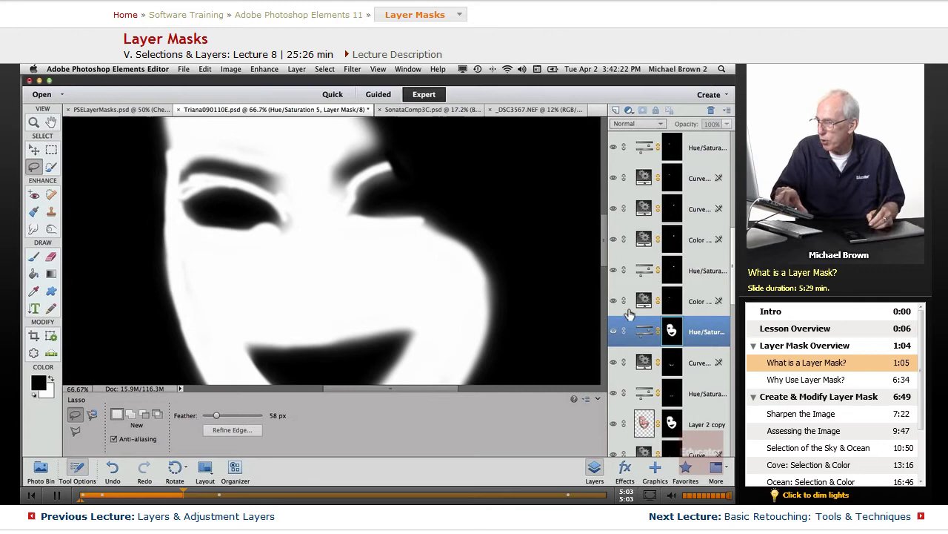
{"action": "left_click", "coordinate": [671, 332], "text": "alt"}
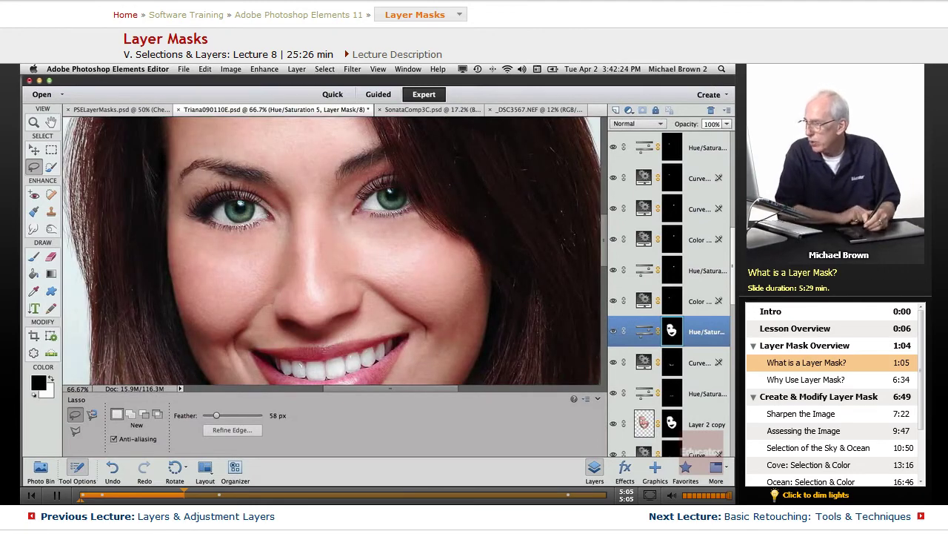
{"action": "scroll", "coordinate": [672, 308], "scroll_direction": "up", "scroll_amount": 10}
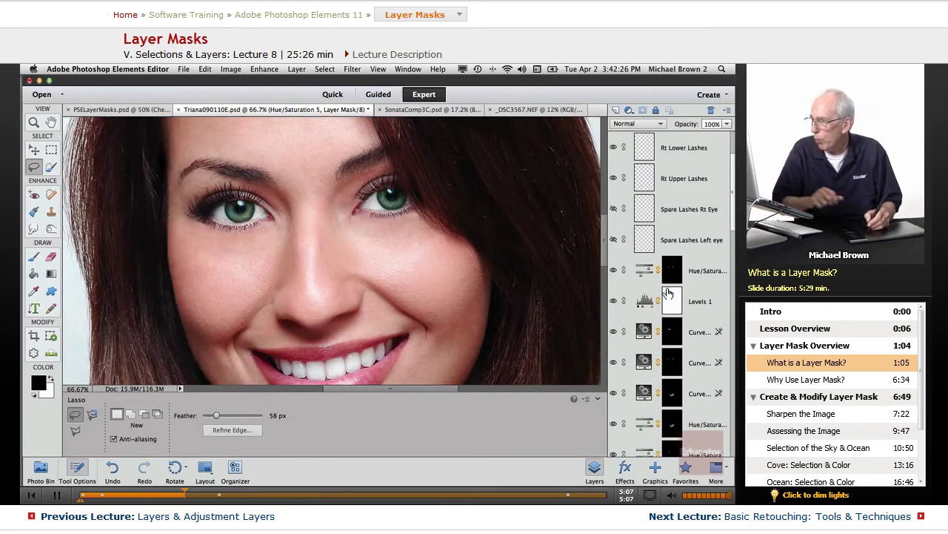
{"action": "left_click", "coordinate": [671, 309], "text": "alt"}
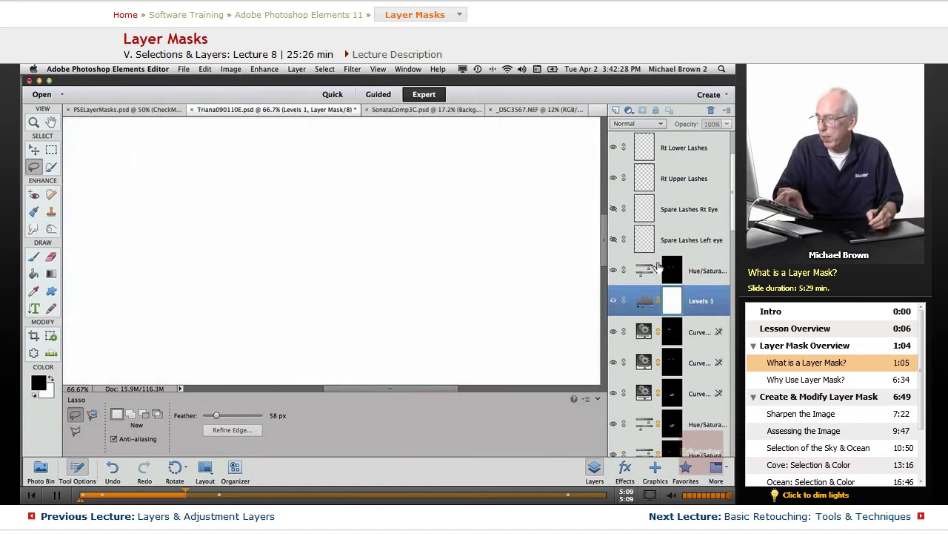
{"action": "left_click", "coordinate": [671, 306], "text": "alt"}
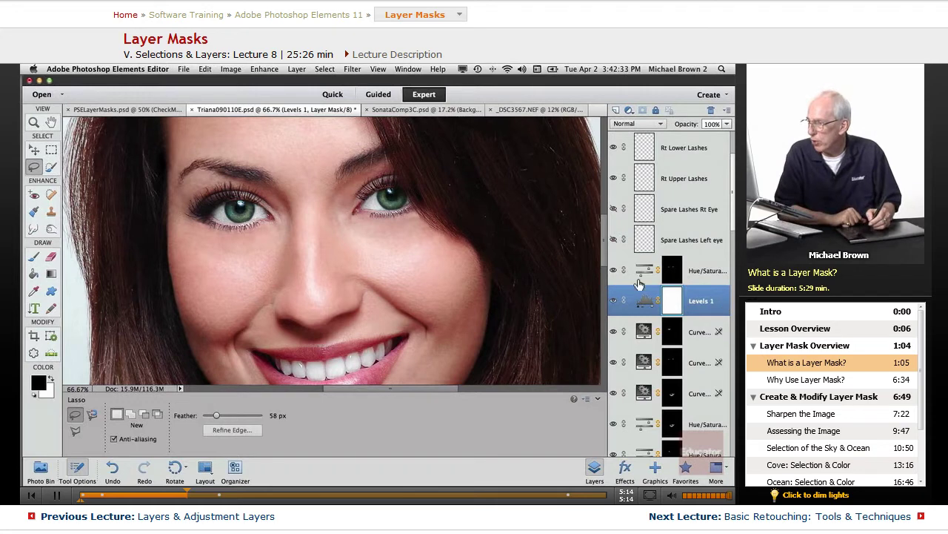
{"action": "scroll", "coordinate": [732, 273], "scroll_direction": "down", "scroll_amount": 5}
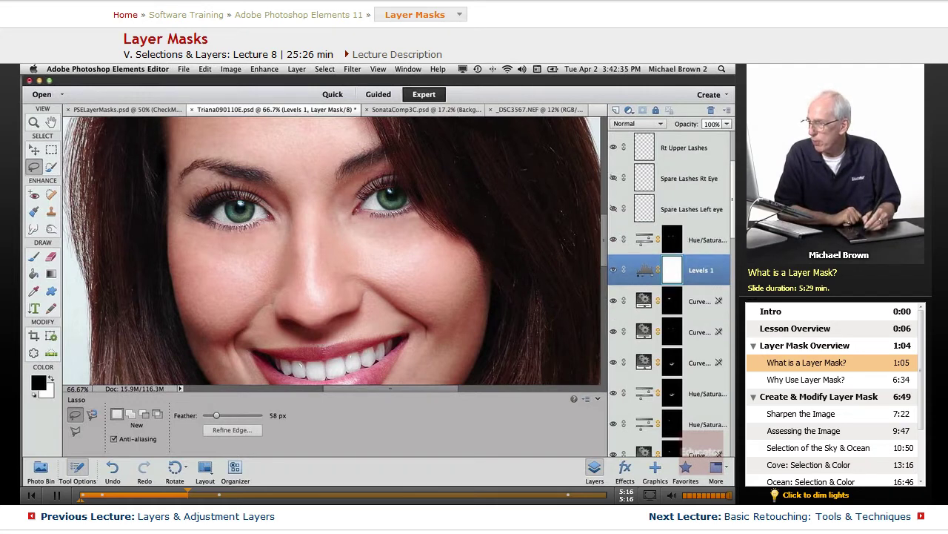
- Select the Layer 2 copy layer (Soft Light, 96% opacity) in the Layers panel
{"action": "scroll", "coordinate": [734, 263], "scroll_direction": "down", "scroll_amount": 9}
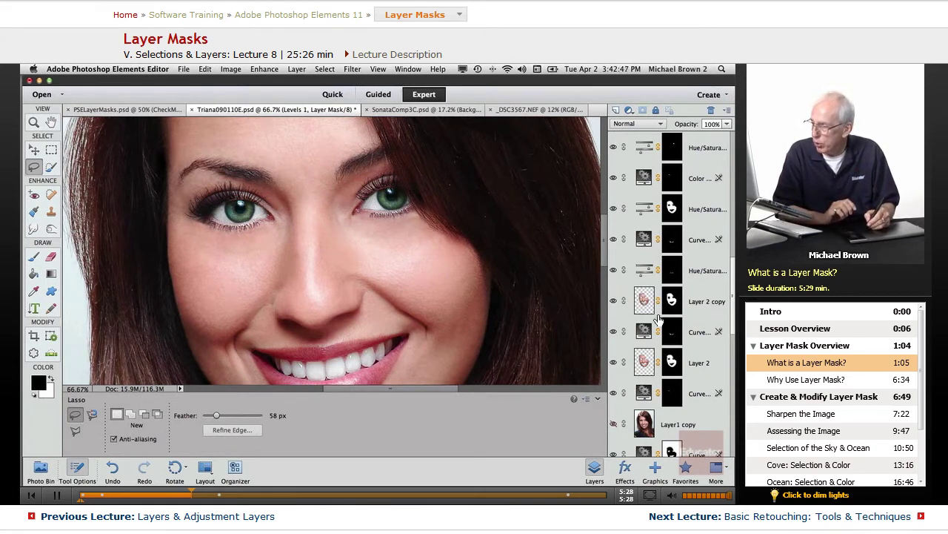
{"action": "left_click", "coordinate": [643, 303]}
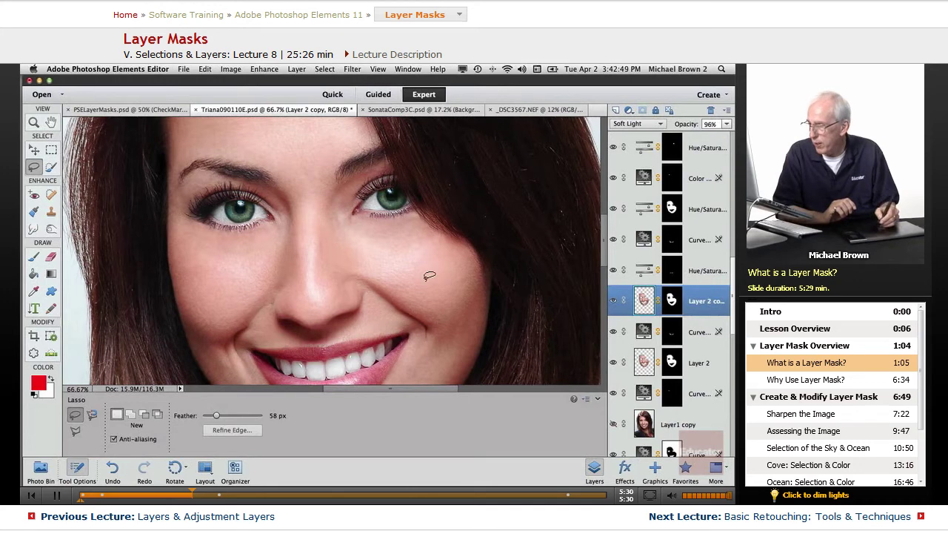
{"action": "left_click_drag", "start_coordinate": [733, 274], "coordinate": [727, 128]}
{"action": "scroll", "coordinate": [733, 170], "scroll_direction": "down", "scroll_amount": 10}
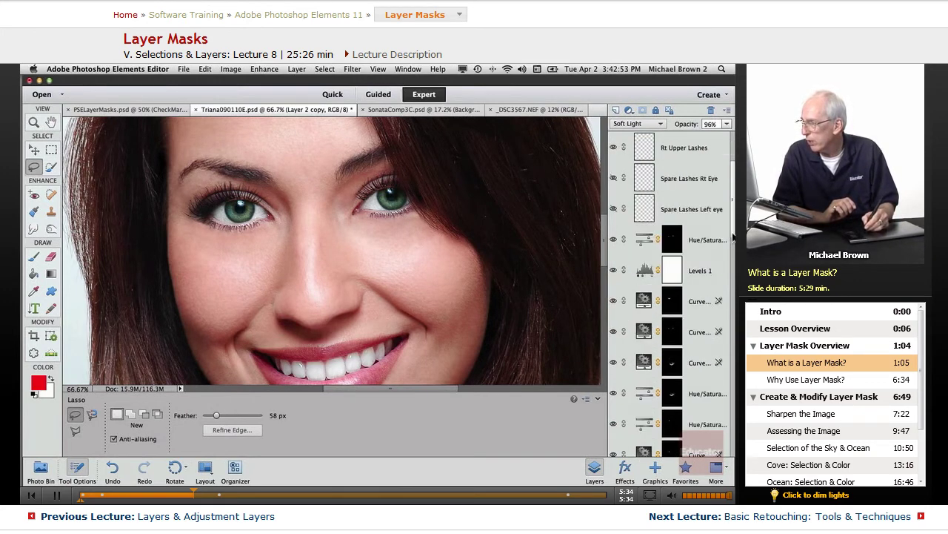
{"action": "scroll", "coordinate": [609, 289], "scroll_direction": "down", "scroll_amount": 2}
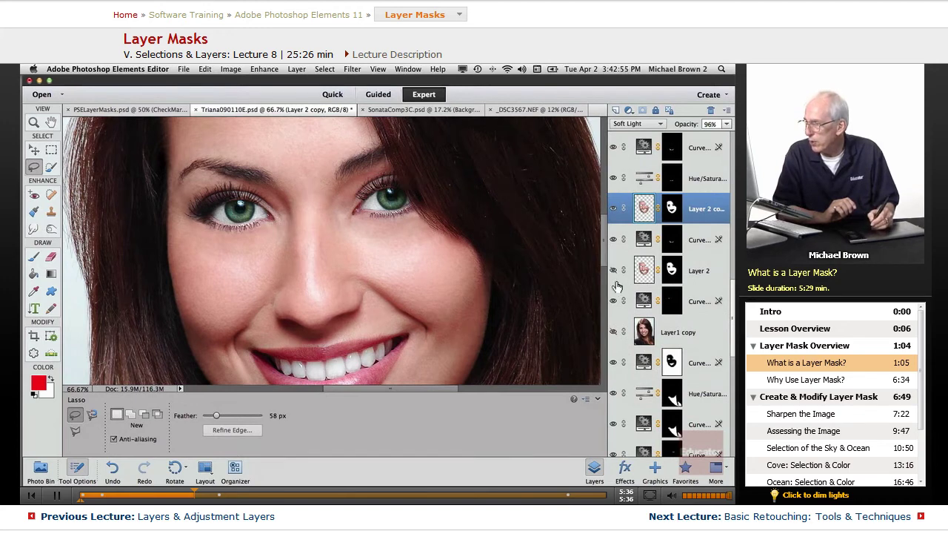
- At 200% on the nose, toggle Layer 2 to compare smoothed and textured skin, ending hidden
{"action": "left_click", "coordinate": [613, 270]}
{"action": "key", "text": "super+equal"}
{"action": "key", "text": "super+equal"}
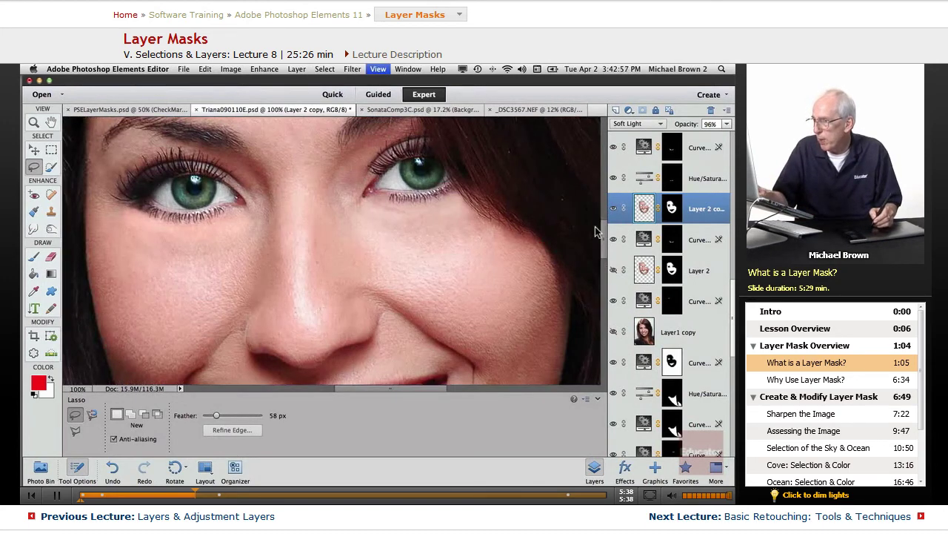
{"action": "left_click_drag", "start_coordinate": [291, 312], "coordinate": [541, 194]}
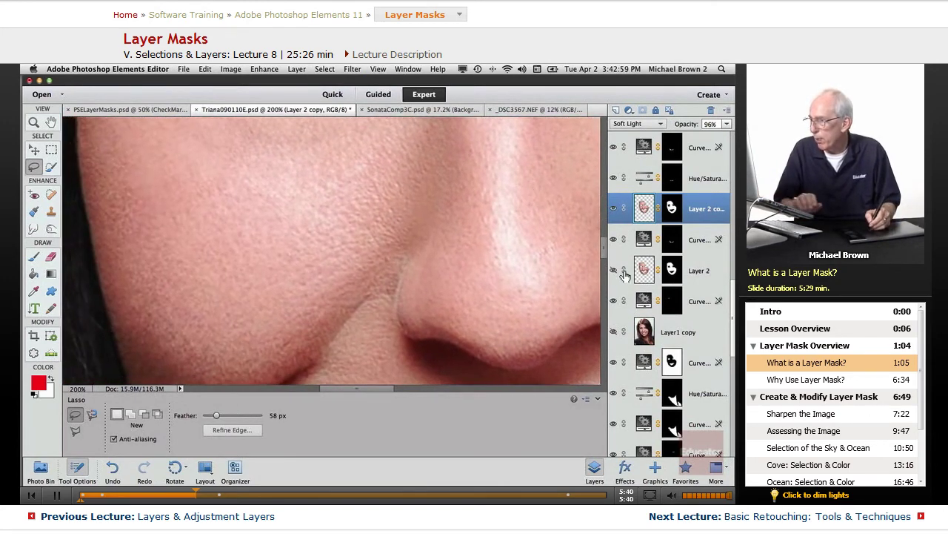
{"action": "left_click", "coordinate": [613, 271]}
{"action": "left_click", "coordinate": [613, 271]}
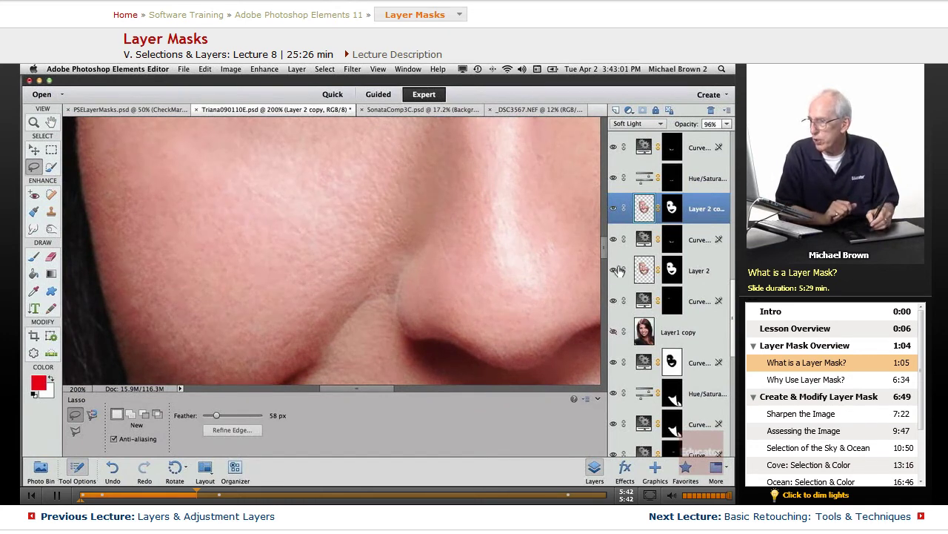
{"action": "left_click", "coordinate": [613, 271]}
{"action": "left_click", "coordinate": [613, 271]}
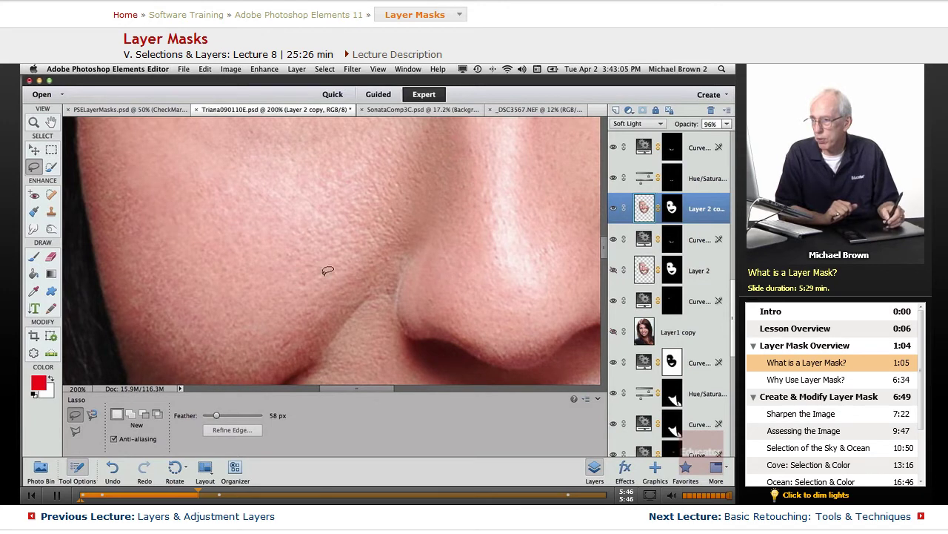
{"action": "left_click", "coordinate": [613, 271]}
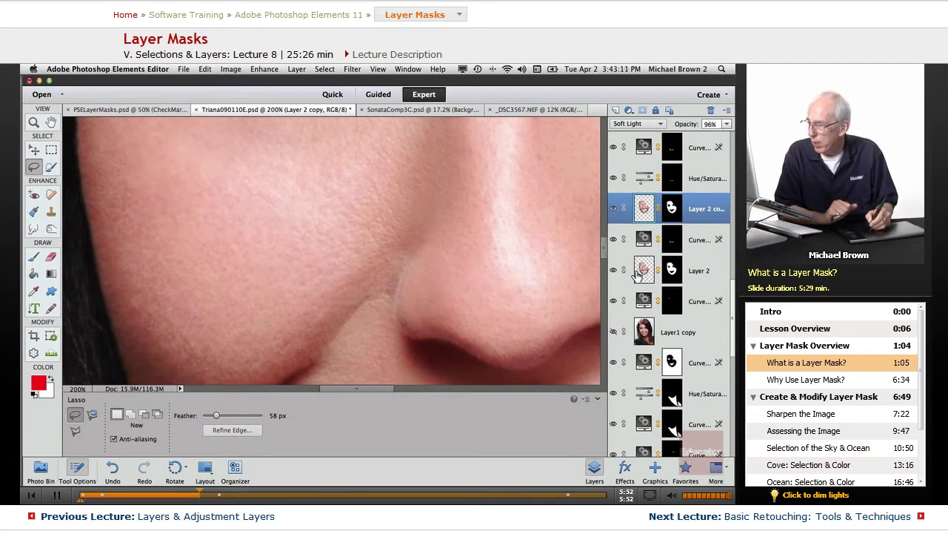
{"action": "left_click", "coordinate": [614, 271]}
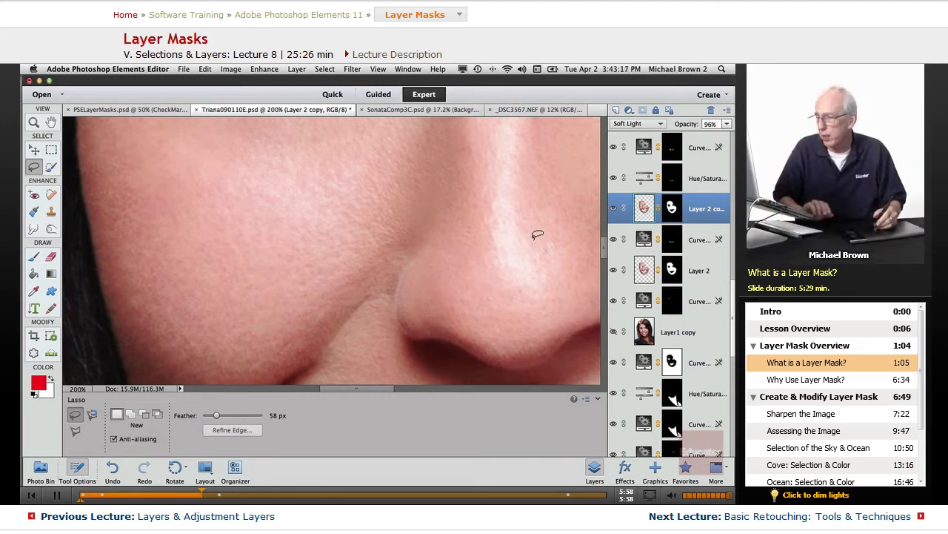
{"action": "key", "text": "super+minus"}
{"action": "key", "text": "super+minus"}
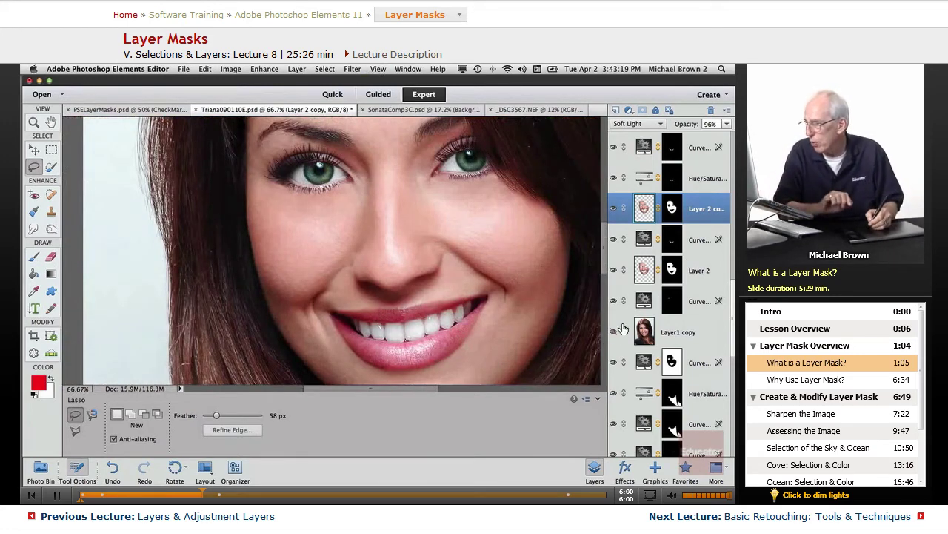
- Zoom to 200% on the eye and toggle Layer 2 copy and Layer 2 to compare skin texture
{"action": "left_click", "coordinate": [612, 332]}
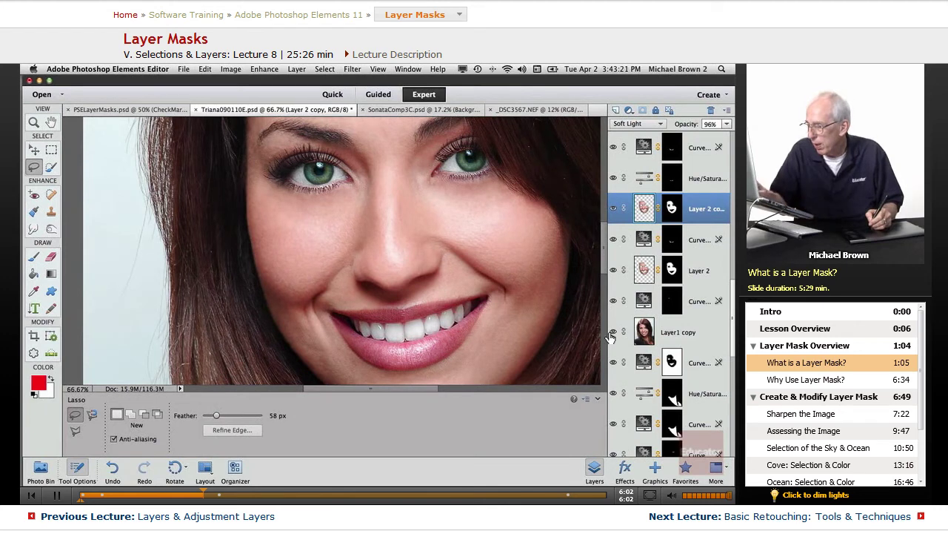
{"action": "key", "text": "super+equal"}
{"action": "key", "text": "super+equal"}
{"action": "scroll", "coordinate": [434, 289], "scroll_direction": "up", "scroll_amount": 5}
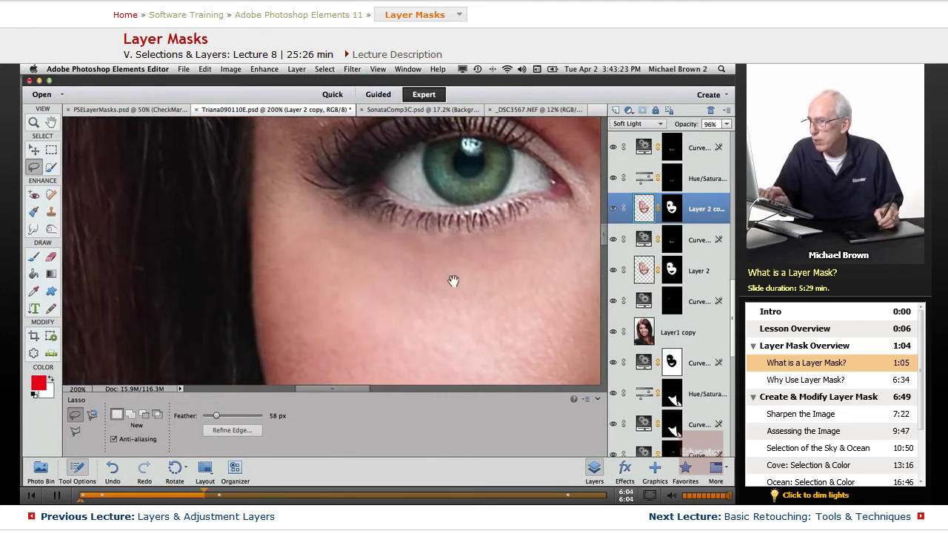
{"action": "scroll", "coordinate": [453, 280], "scroll_direction": "up", "scroll_amount": 2}
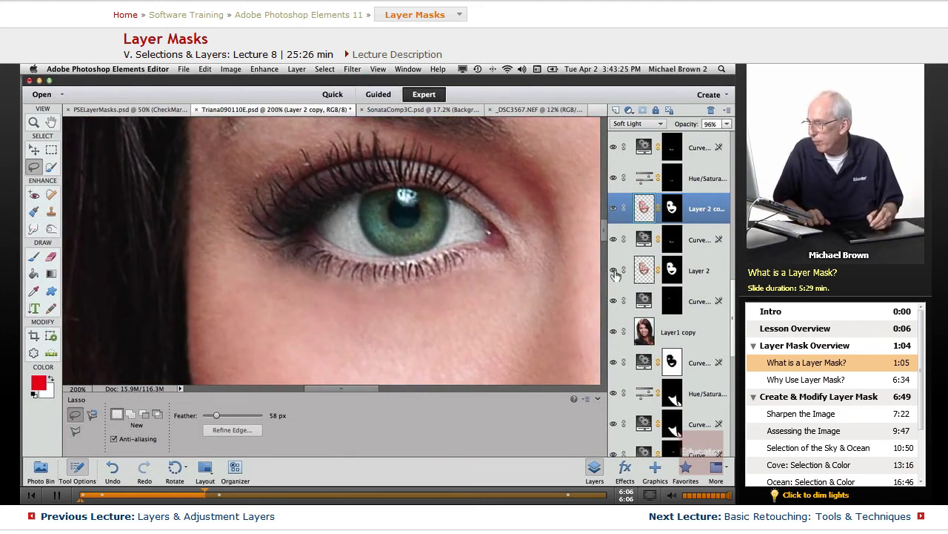
{"action": "left_click", "coordinate": [613, 210]}
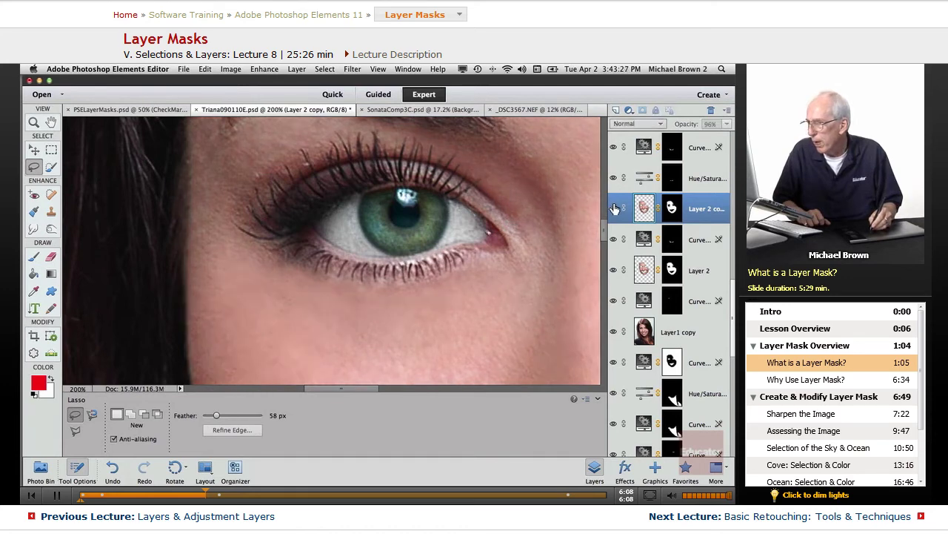
{"action": "left_click", "coordinate": [613, 211]}
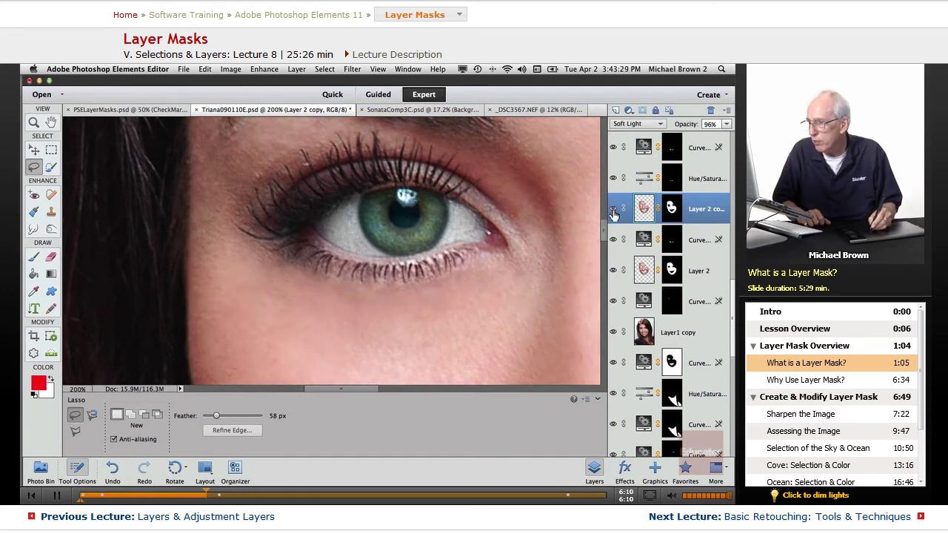
{"action": "left_click", "coordinate": [613, 211]}
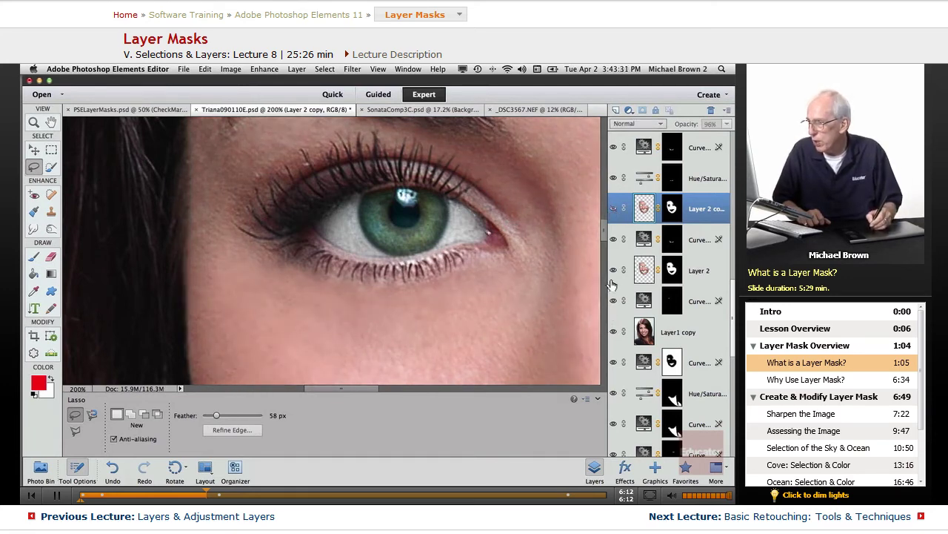
{"action": "left_click", "coordinate": [614, 272]}
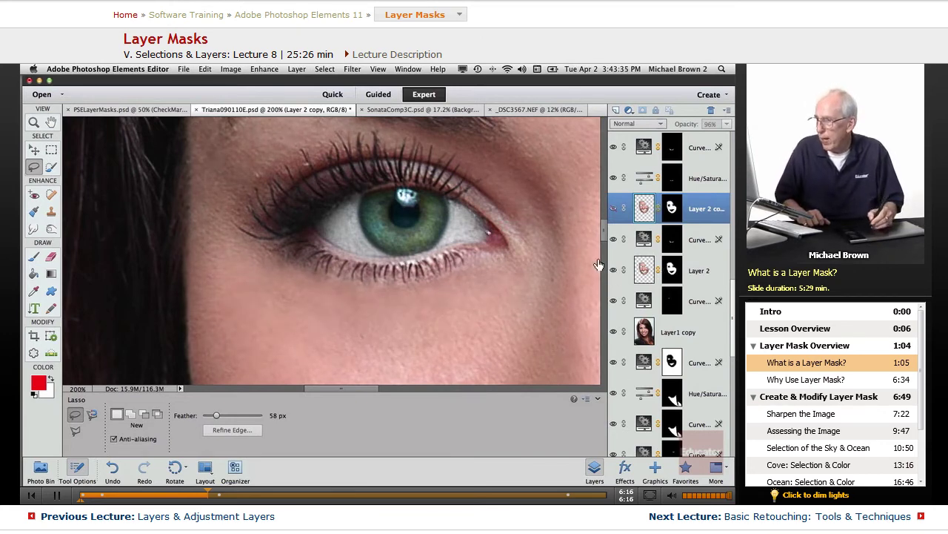
- Switch to the PSELayerMasks.psd slide and set up the Brush at 15 px
{"action": "left_click", "coordinate": [116, 110]}
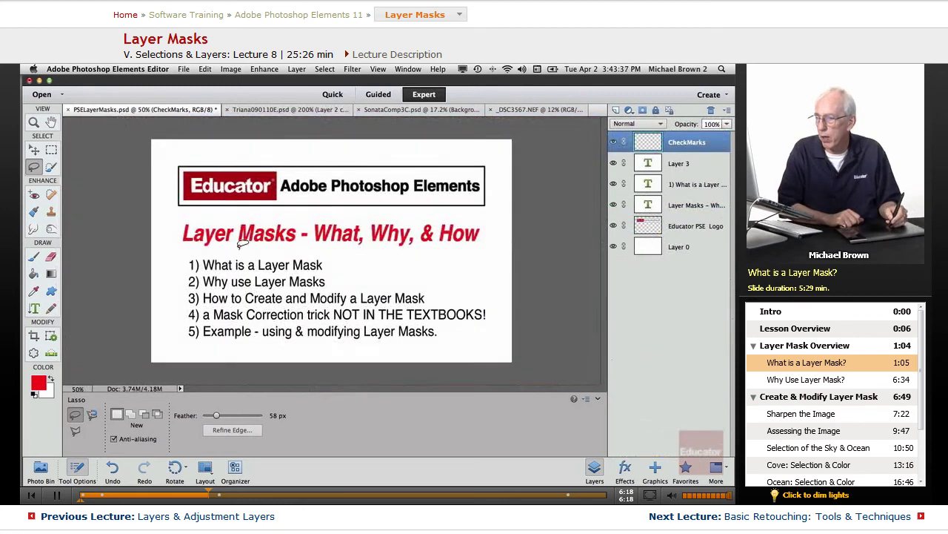
{"action": "left_click", "coordinate": [83, 470]}
{"action": "key", "text": "b"}
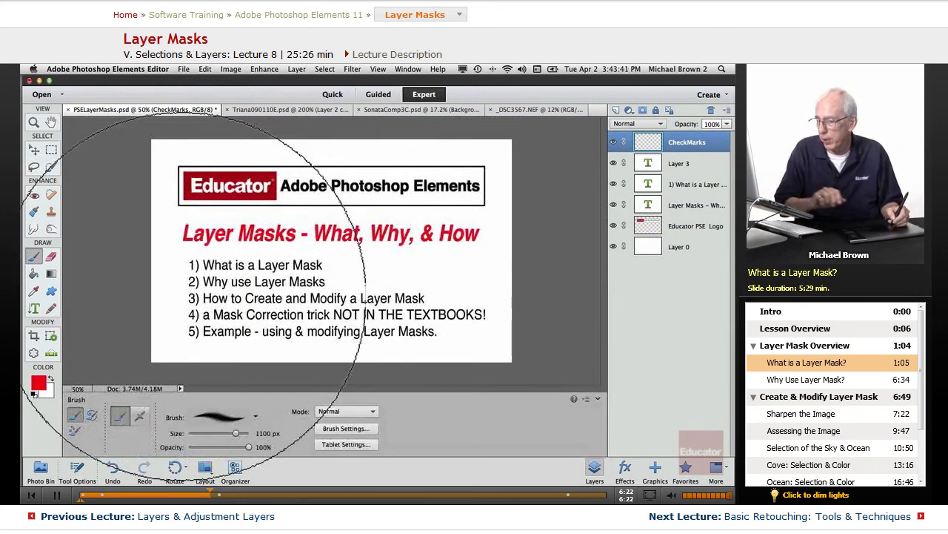
{"action": "key", "text": "bracketleft"}
{"action": "key", "text": "bracketleft"}
{"action": "key", "text": "bracketleft"}
{"action": "key", "text": "bracketleft"}
{"action": "key", "text": "bracketleft"}
{"action": "key", "text": "bracketleft"}
{"action": "key", "text": "bracketleft"}
{"action": "key", "text": "bracketleft"}
{"action": "key", "text": "bracketleft"}
{"action": "key", "text": "bracketleft"}
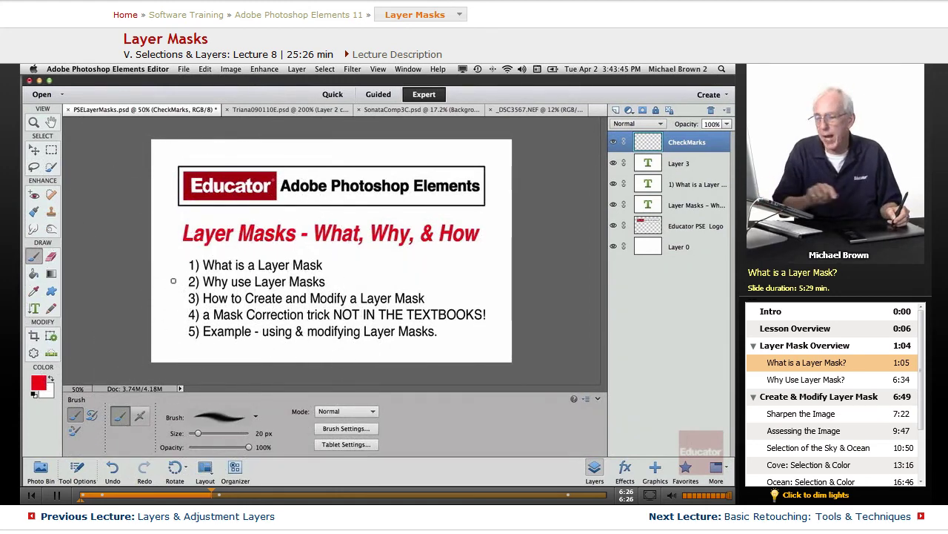
{"action": "key", "text": "bracketleft"}
{"action": "key", "text": "bracketleft"}
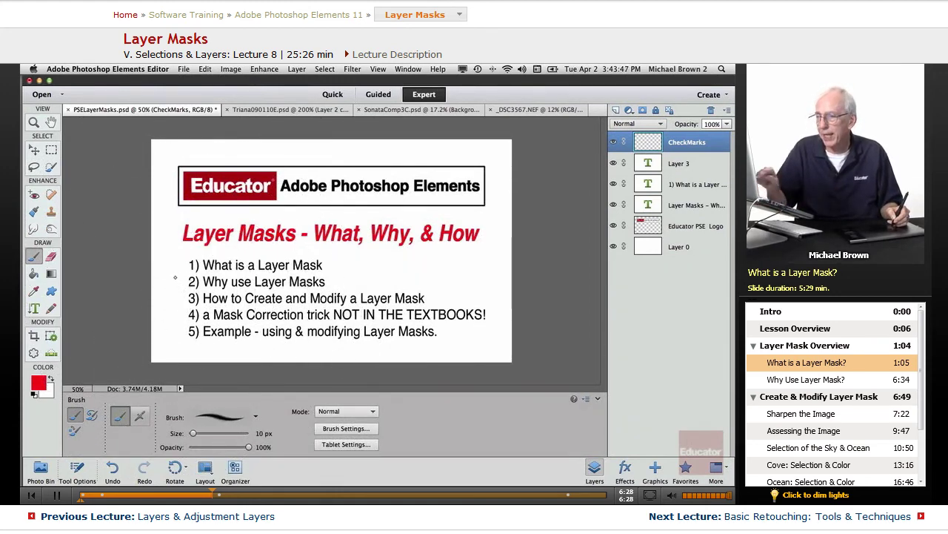
{"action": "key", "text": "bracketright"}
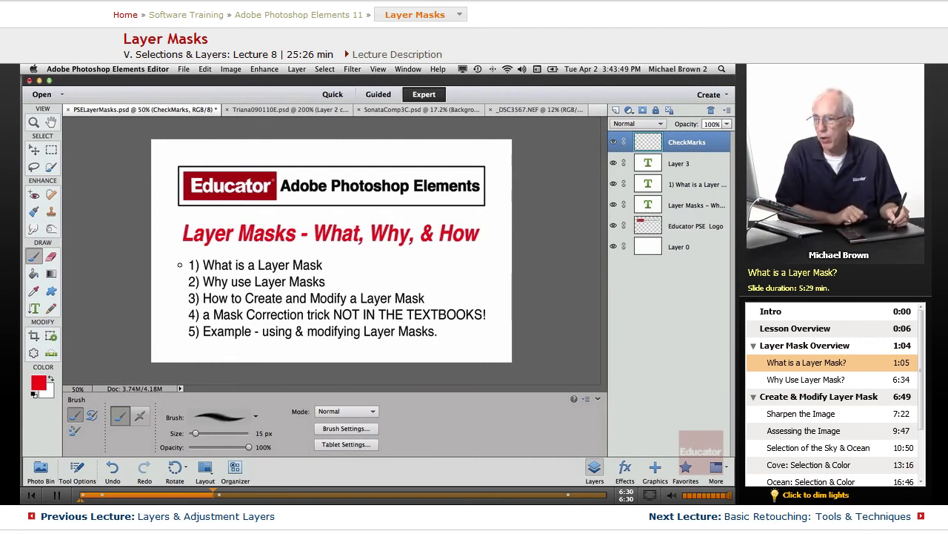
- Paint red check marks beside items 1 and 2 on the slide
{"action": "left_click", "coordinate": [177, 265]}
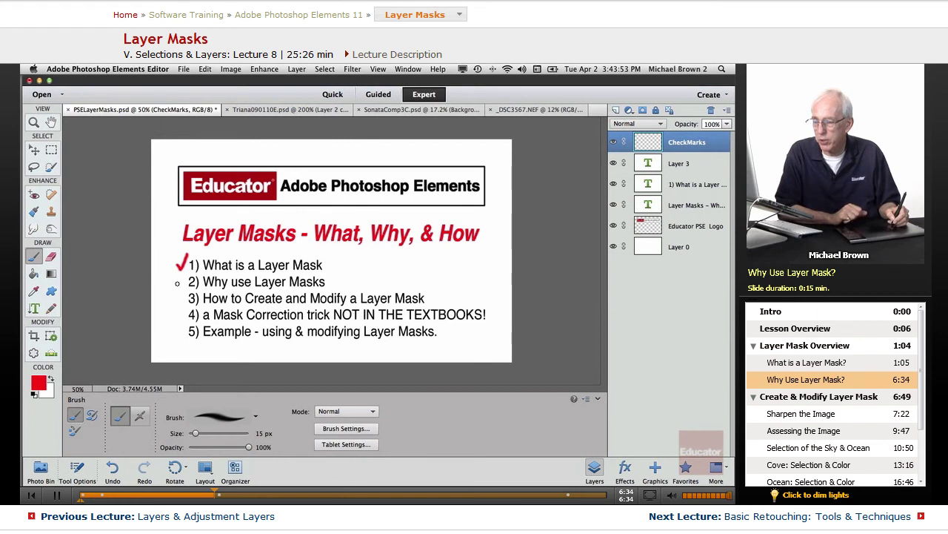
{"action": "left_click", "coordinate": [178, 283]}
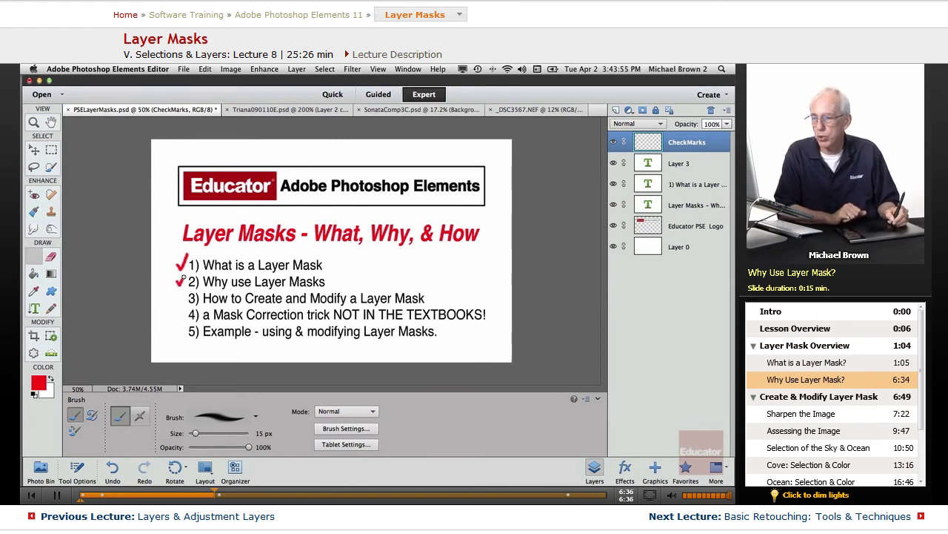
{"action": "left_click_drag", "start_coordinate": [183, 275], "coordinate": [187, 273]}
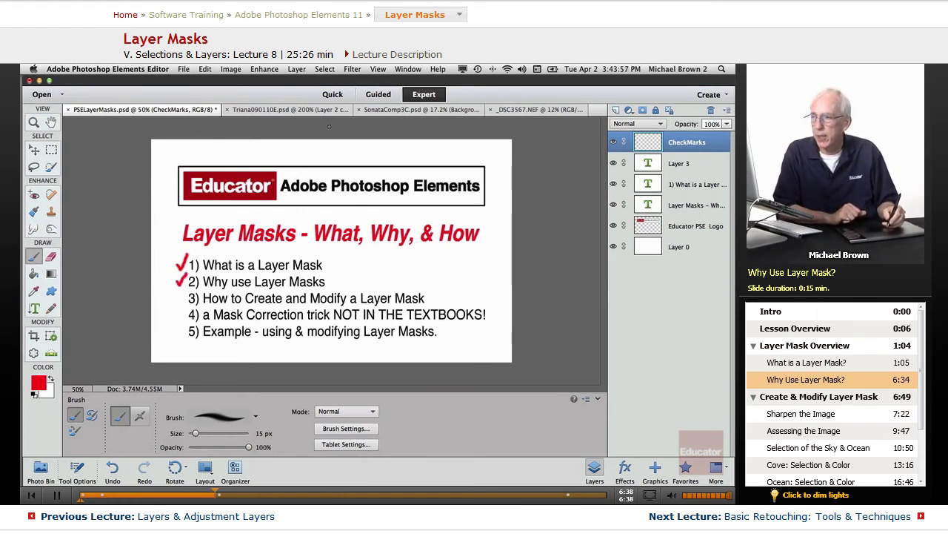